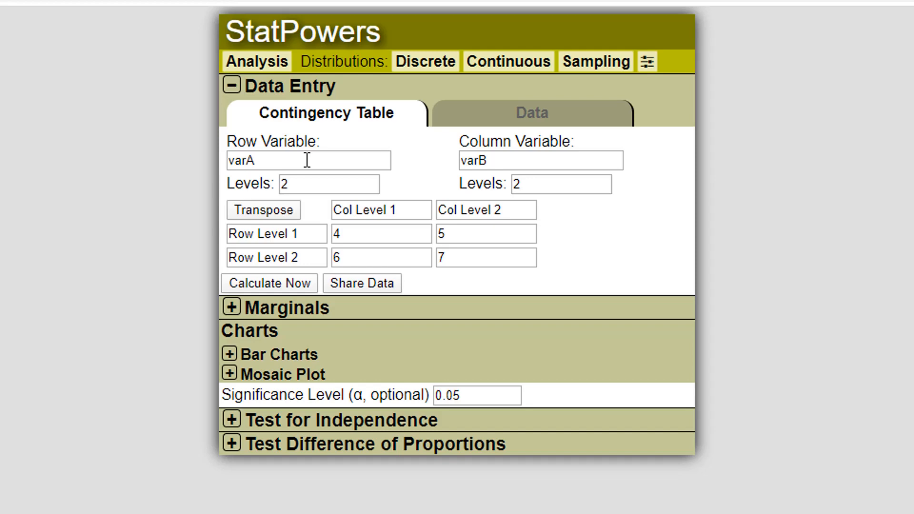
Step: Rename the row variable to Dance
double_click(307, 160)
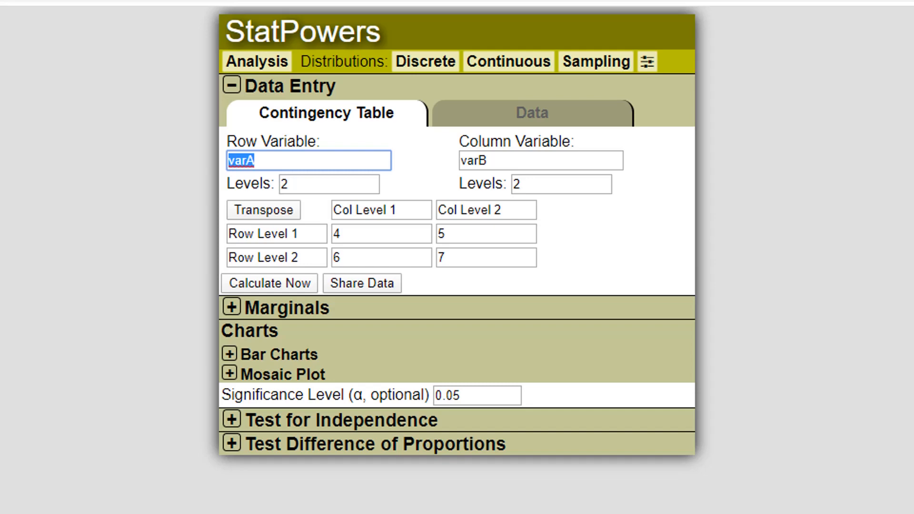
text(Daan)
key(BackSpace)
key(BackSpace)
text(nce)
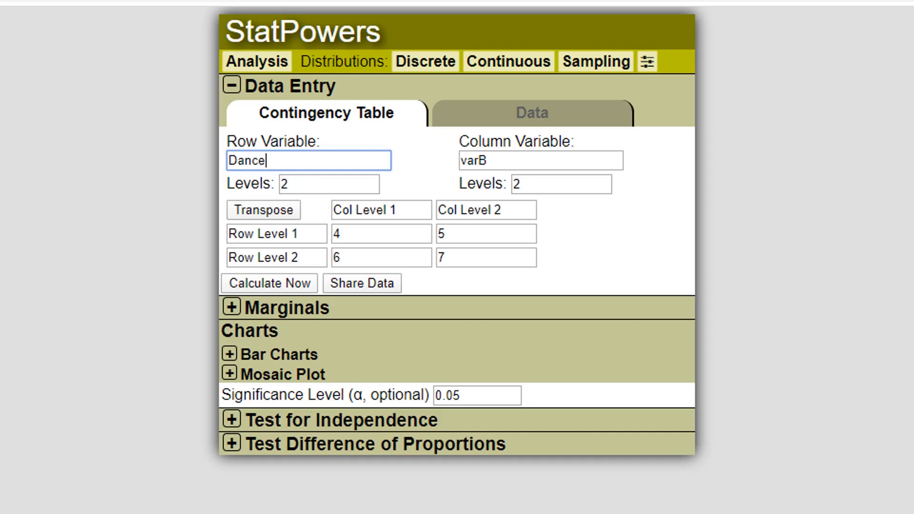
key(Tab)
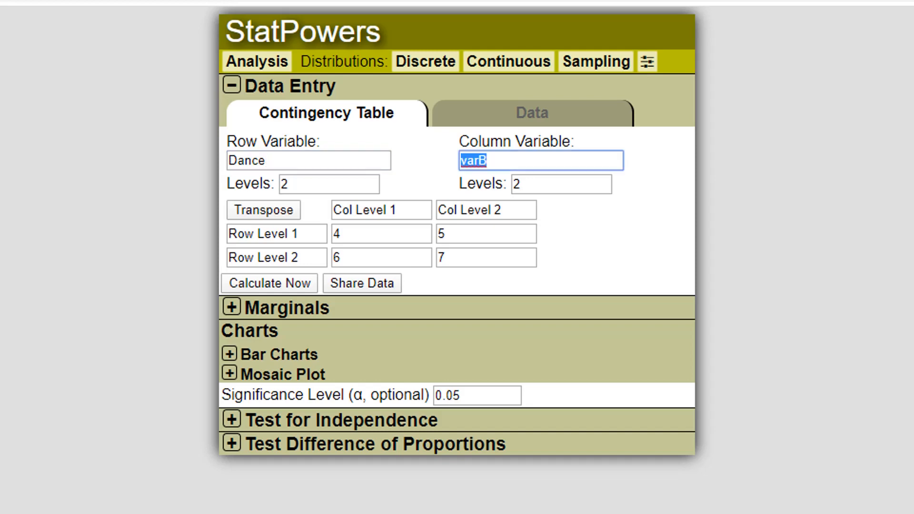
key(Tab)
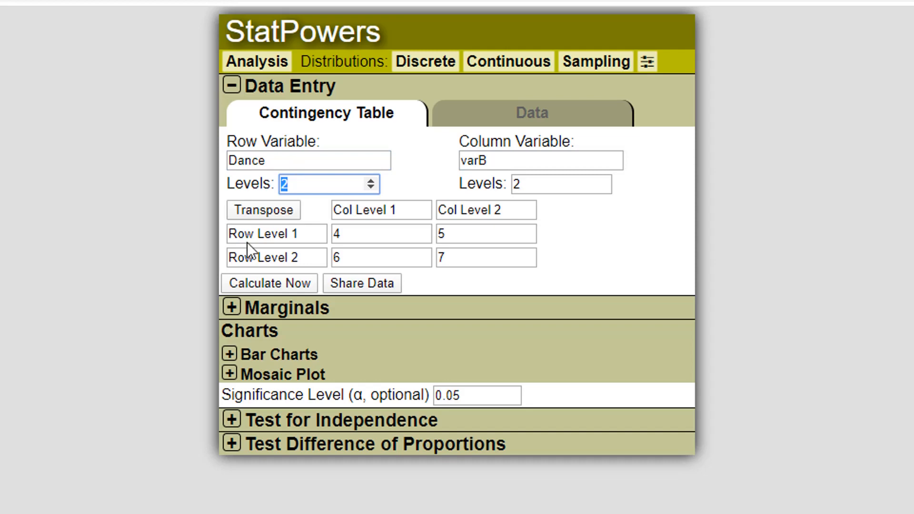
Step: Label the two row levels 0 and 1
click(312, 234)
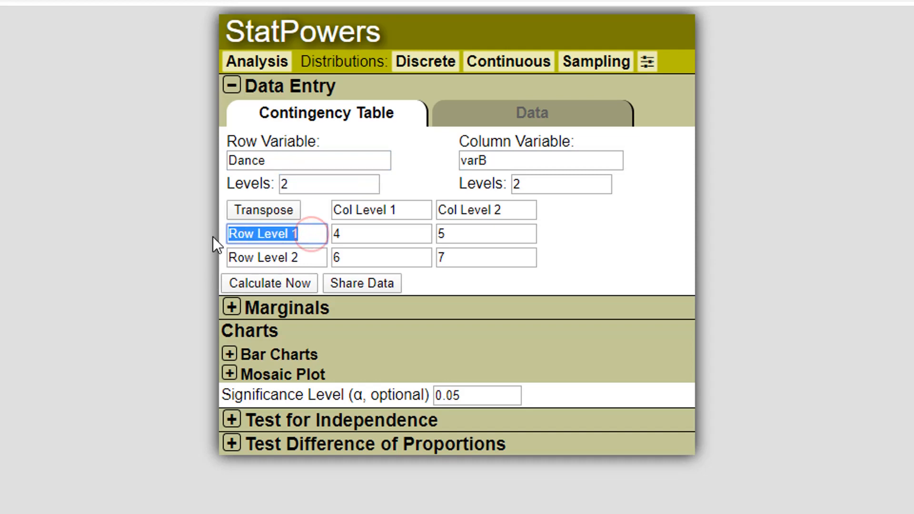
text(0)
click(304, 252)
text(1)
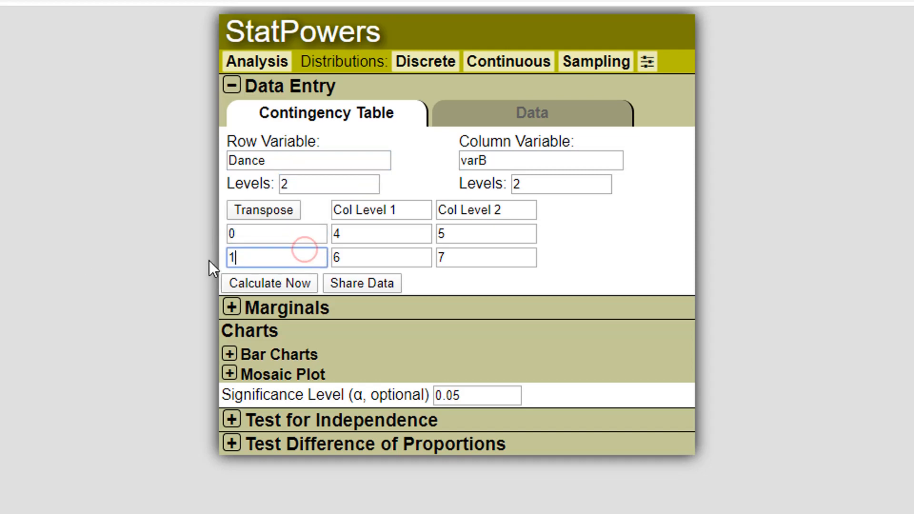
Step: Rename the column variable to HairColor and set its number of levels to 3
click(516, 161)
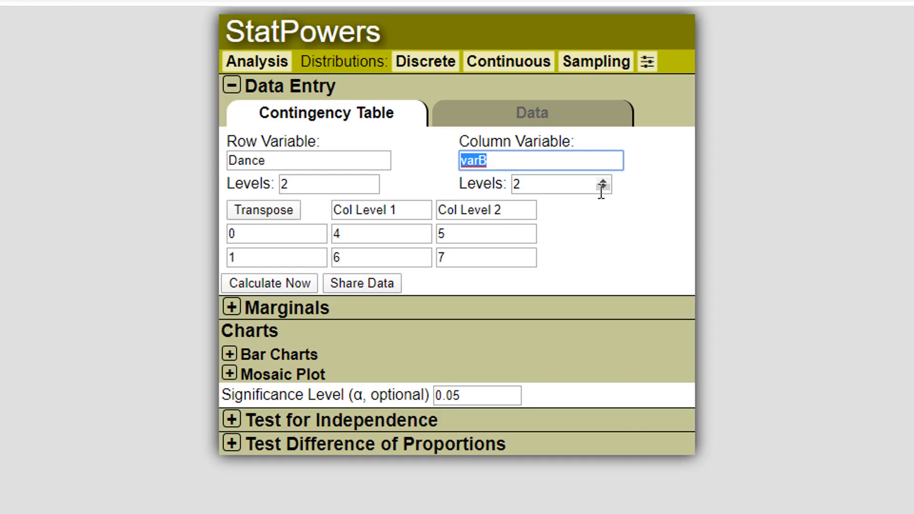
text(HairColor)
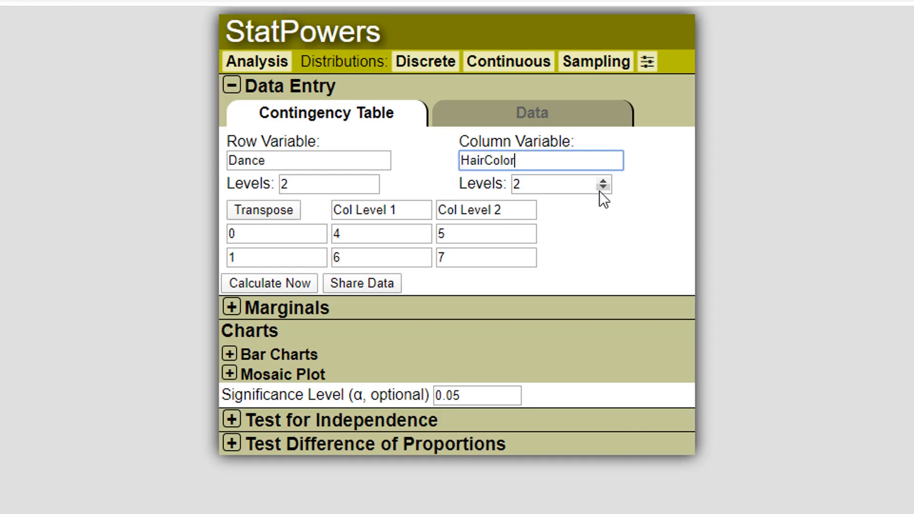
key(Tab)
key(Tab)
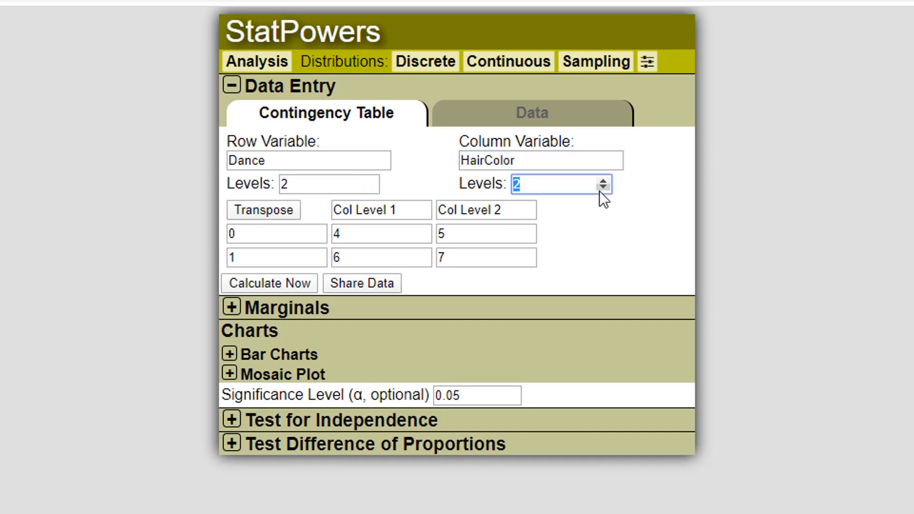
text(3)
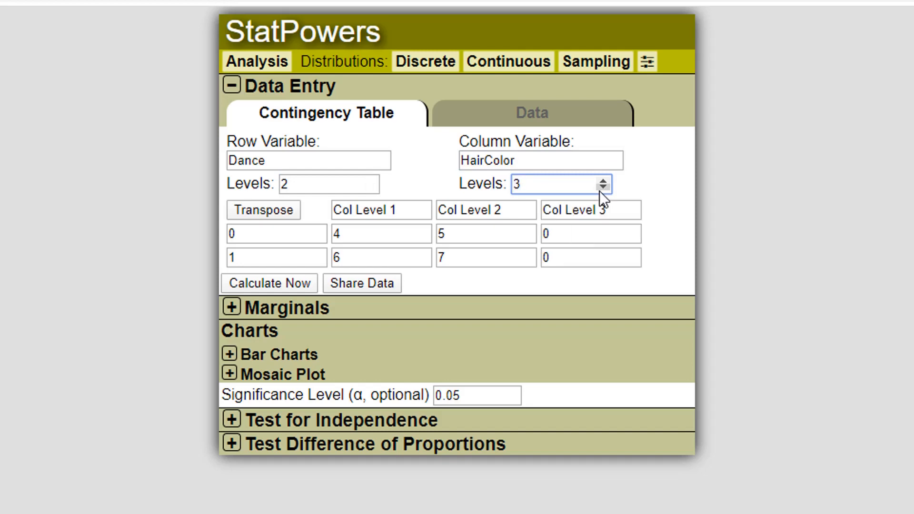
Step: Label the three column levels 0, 1 and 2
click(400, 210)
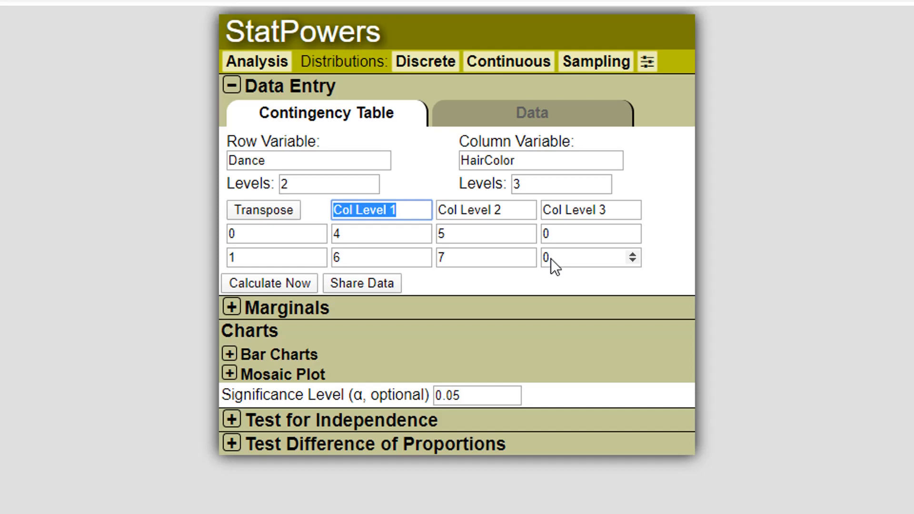
text(0)
key(Tab)
text(1)
key(Tab)
text(2)
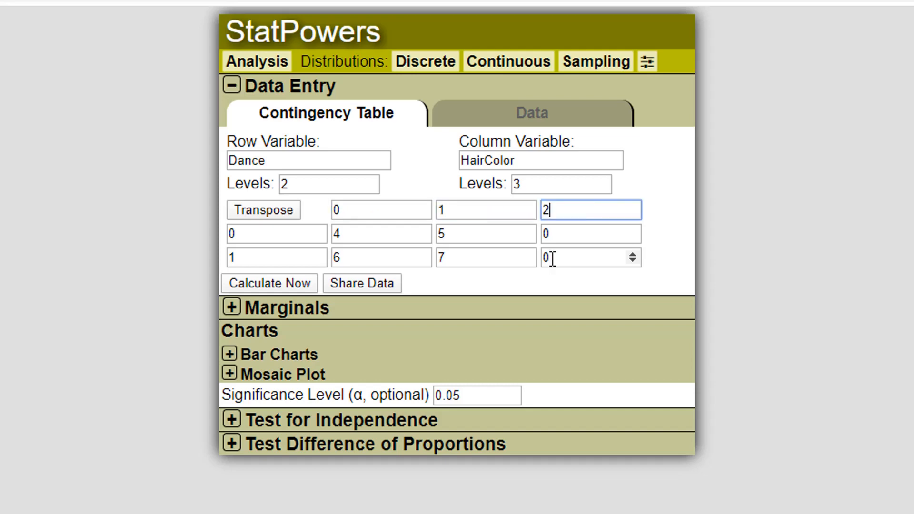
Step: Relabel the column levels brown, black and blond
click(351, 210)
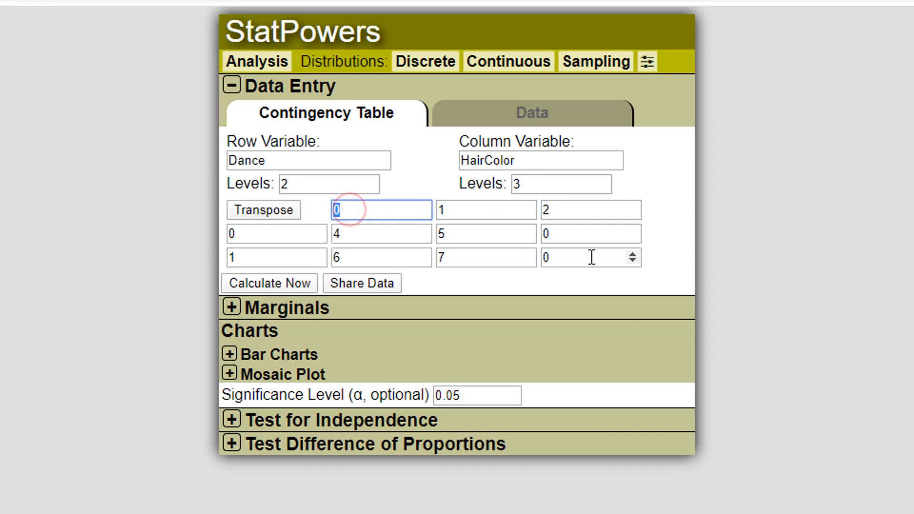
click(555, 208)
click(682, 208)
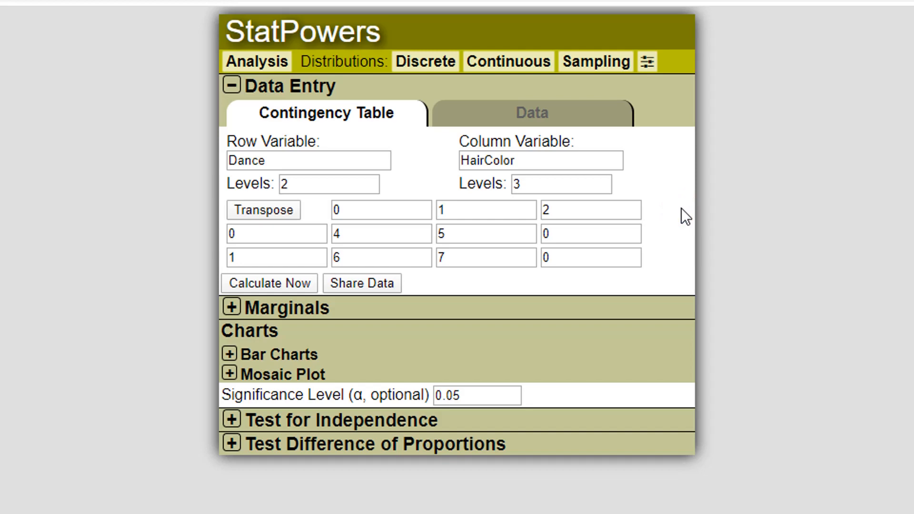
click(351, 210)
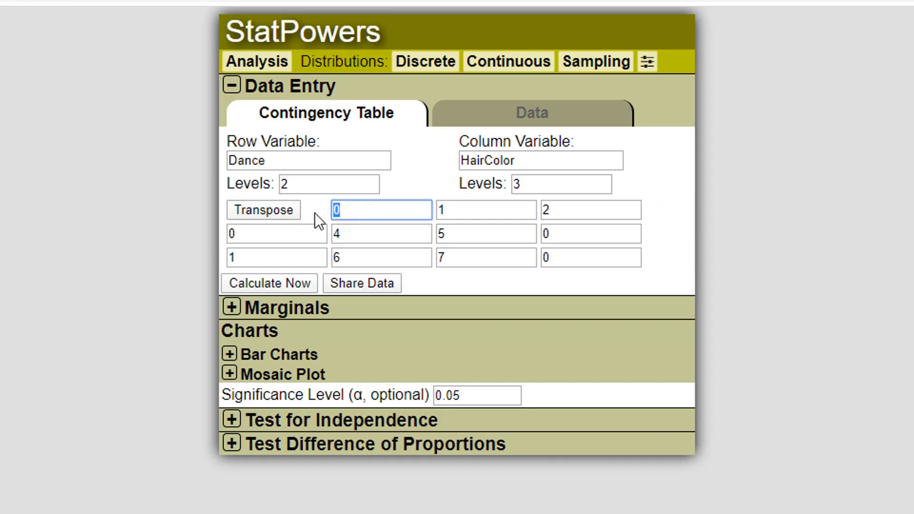
text(brown)
key(Tab)
text(black)
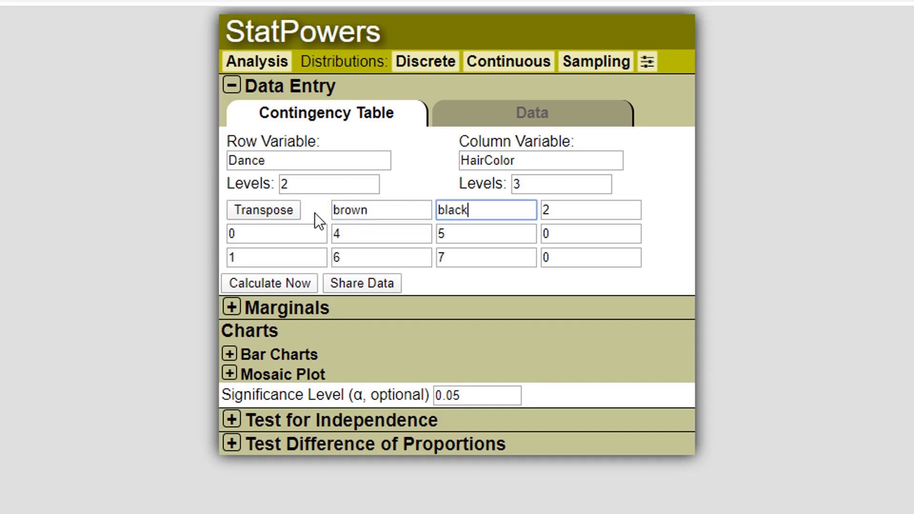
key(Tab)
text(b)
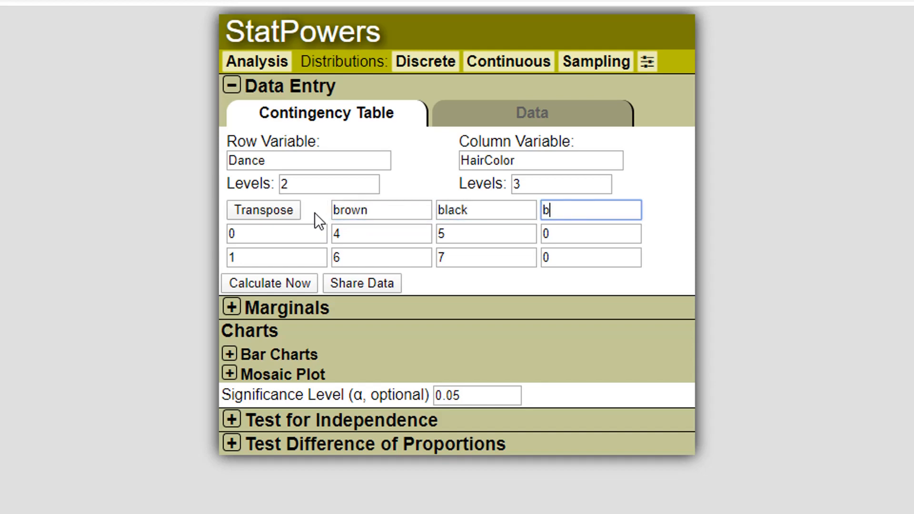
key(BackSpace)
text(red)
key(BackSpace)
key(BackSpace)
key(BackSpace)
text(blond)
key(shift+Tab)
key(shift+Tab)
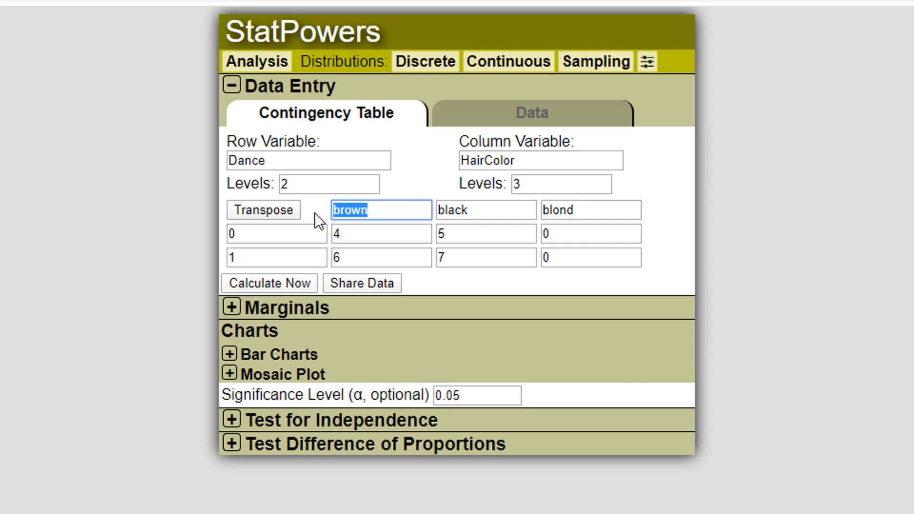
Step: Relabel the column levels back to 0, 1 and 2
text(0)
key(Tab)
text(1)
key(Tab)
text(2)
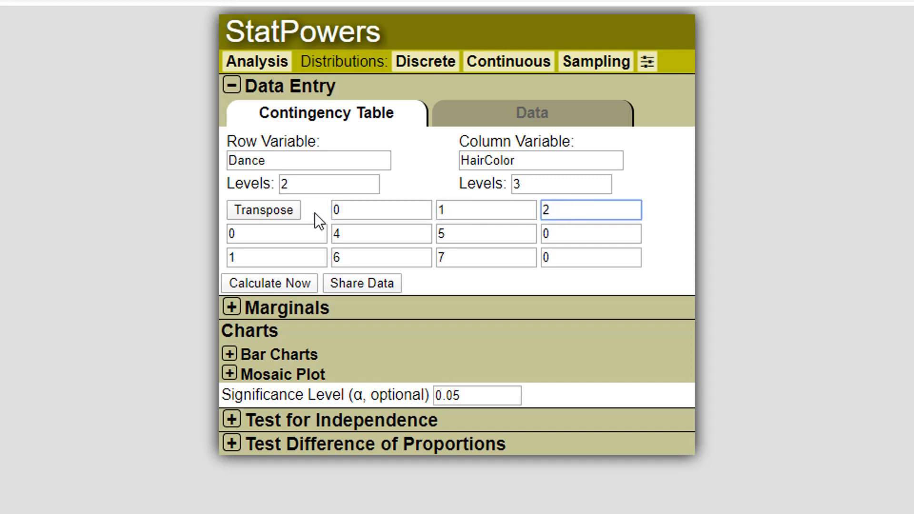
Step: Enter the counts 25, 13 and 64 in the row 0 cells of the table
key(Tab)
key(Tab)
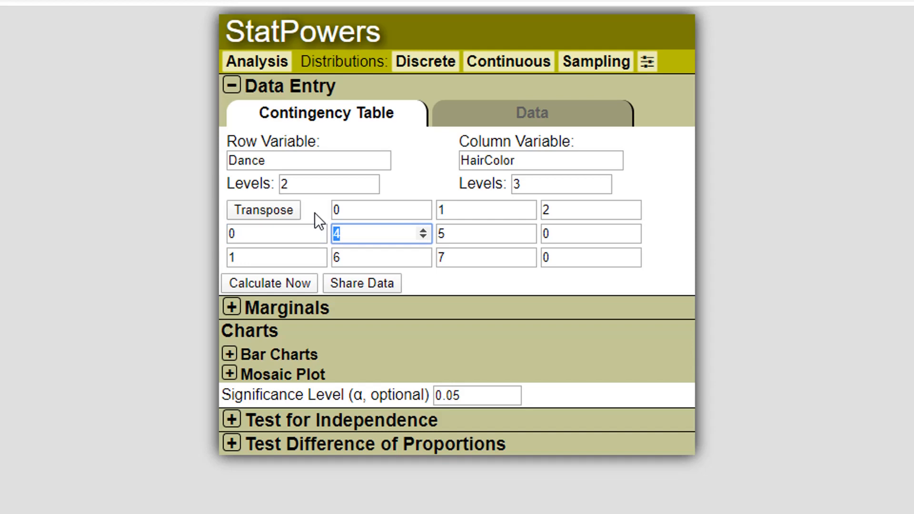
text(25)
key(Tab)
text(13)
key(Tab)
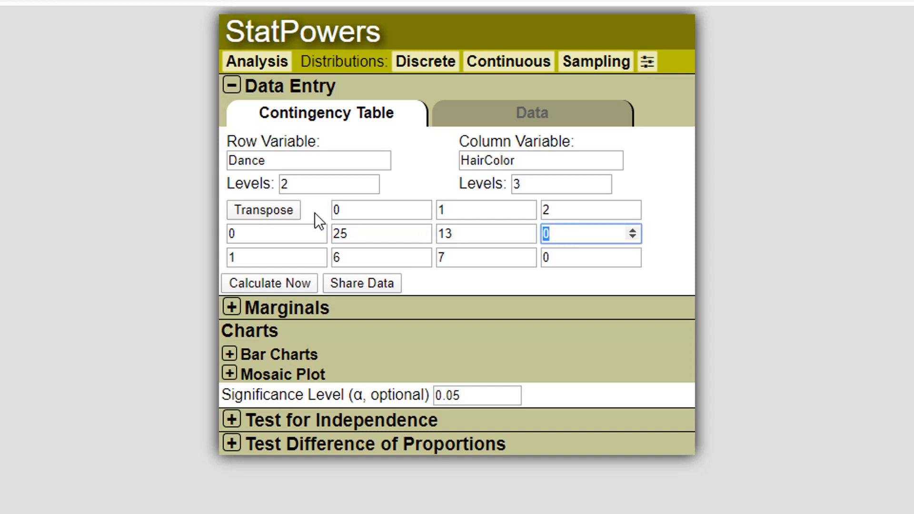
text(64)
Step: Enter the counts 95, 75 and 24 in the row 1 cells of the table
key(Tab)
key(Tab)
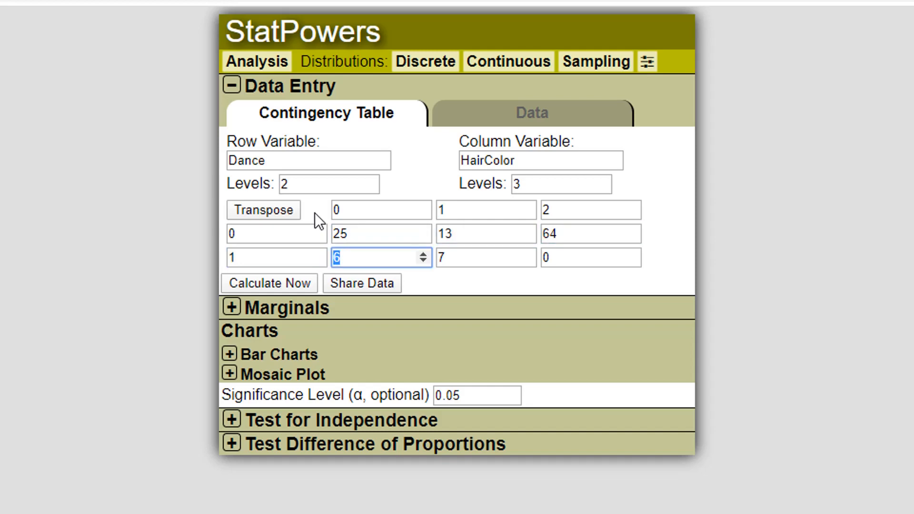
text(95)
key(Tab)
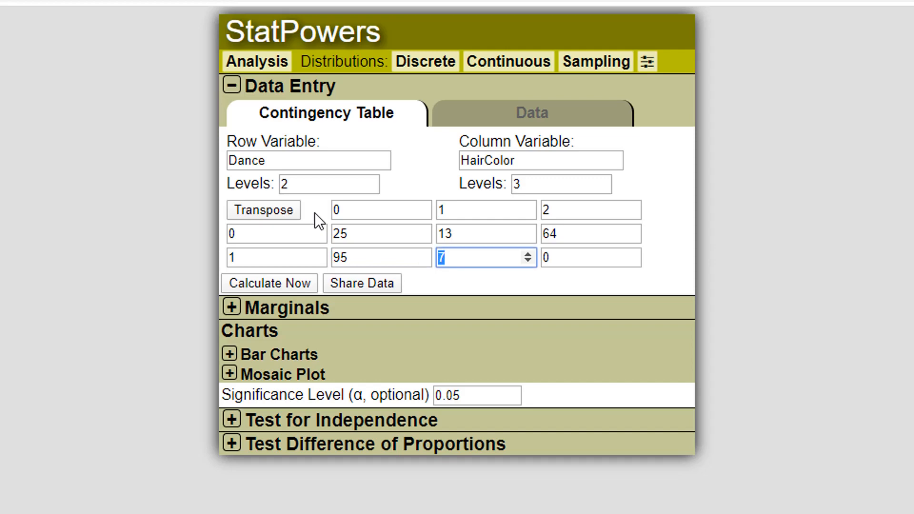
text(75)
key(Tab)
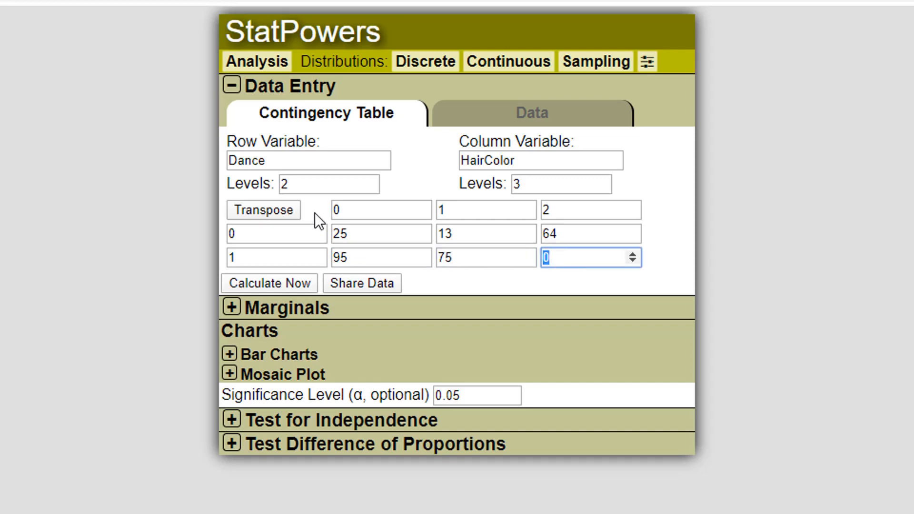
text(24)
click(493, 281)
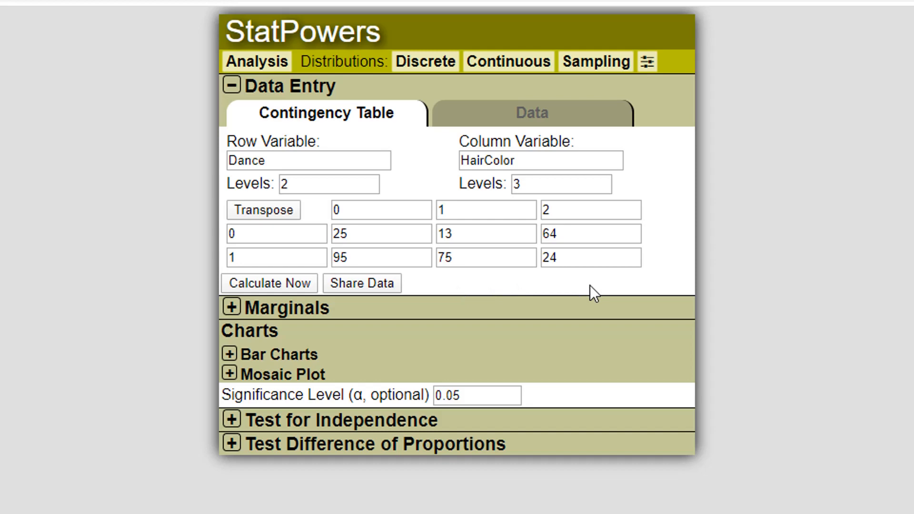
Step: Switch to the Data view and select all the generated paired Dance and HairColor data
click(534, 118)
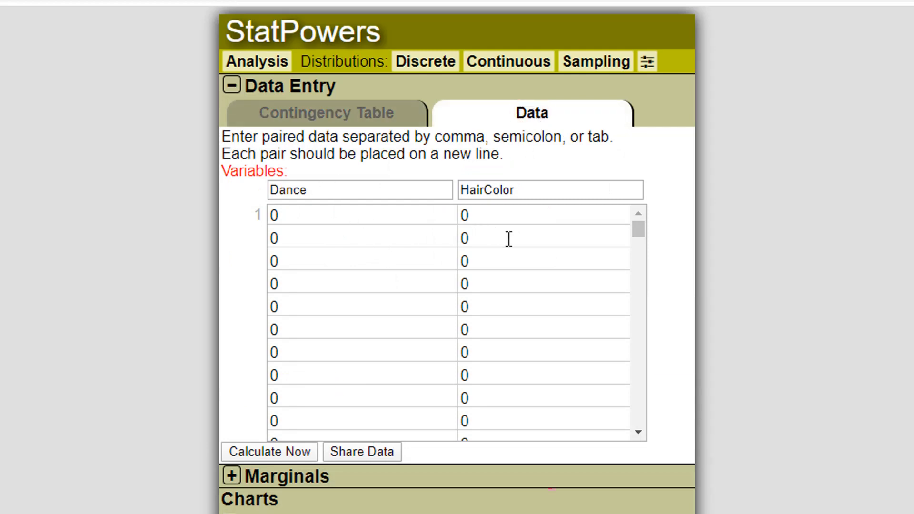
drag(638, 228, 616, 414)
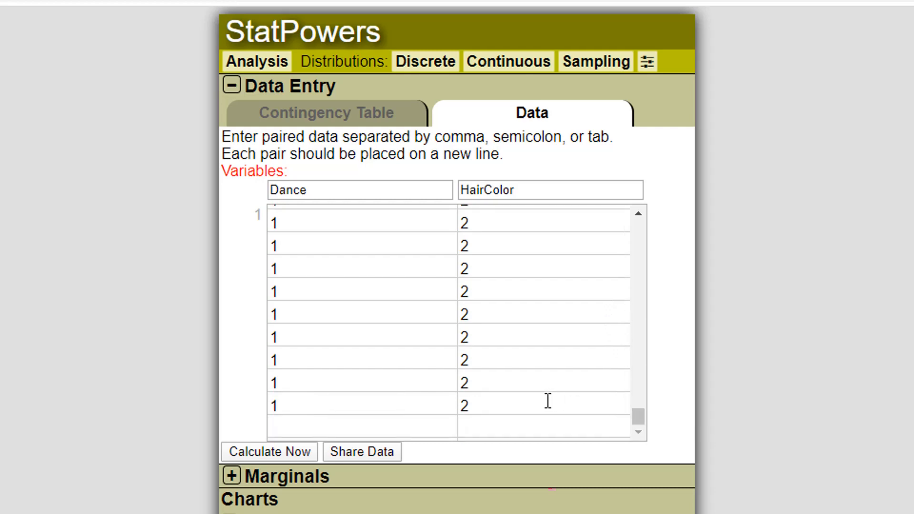
drag(546, 400, 235, 138)
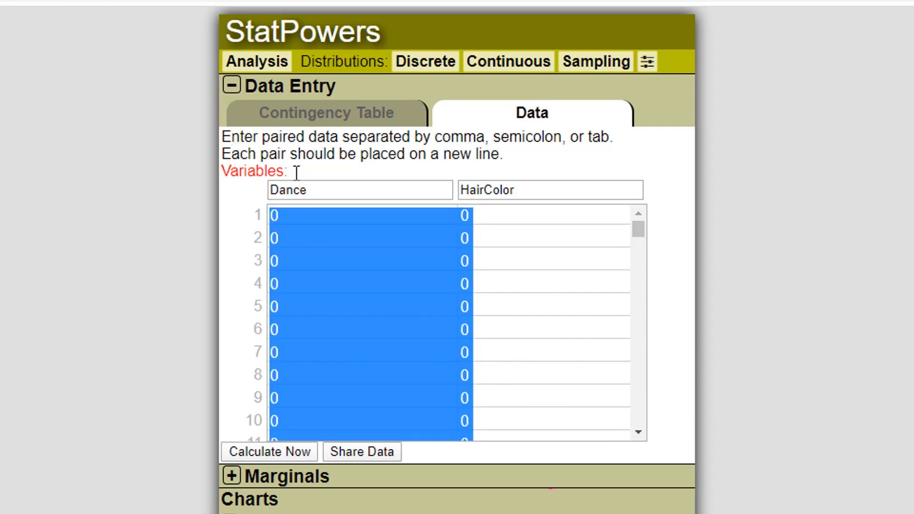
Step: Open the Multiple Regression analysis and paste the copied paired data into its data grid
mouse_move(268, 69)
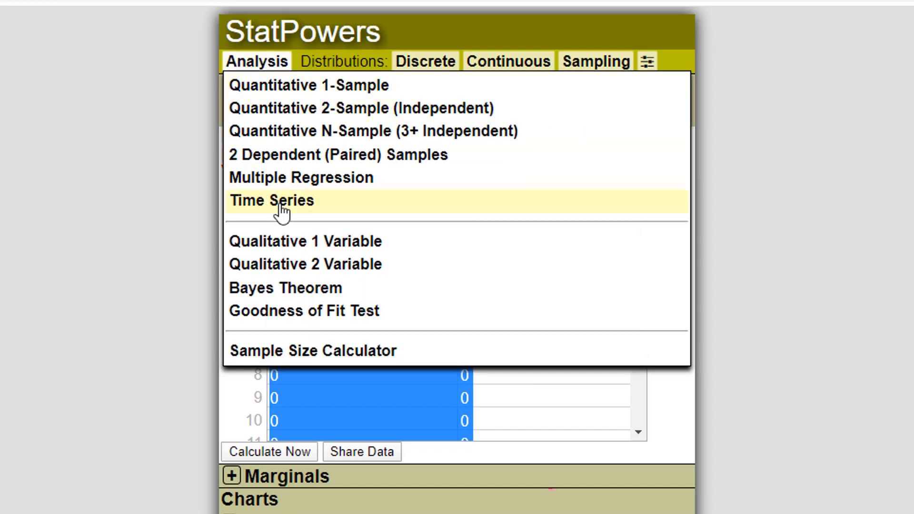
click(288, 184)
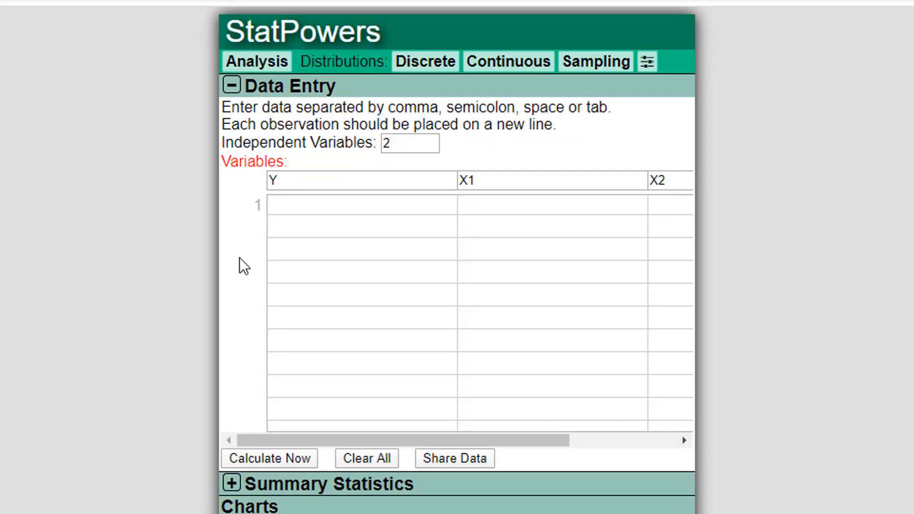
click(328, 222)
key(ctrl+v)
scroll(432, 306, up, 3)
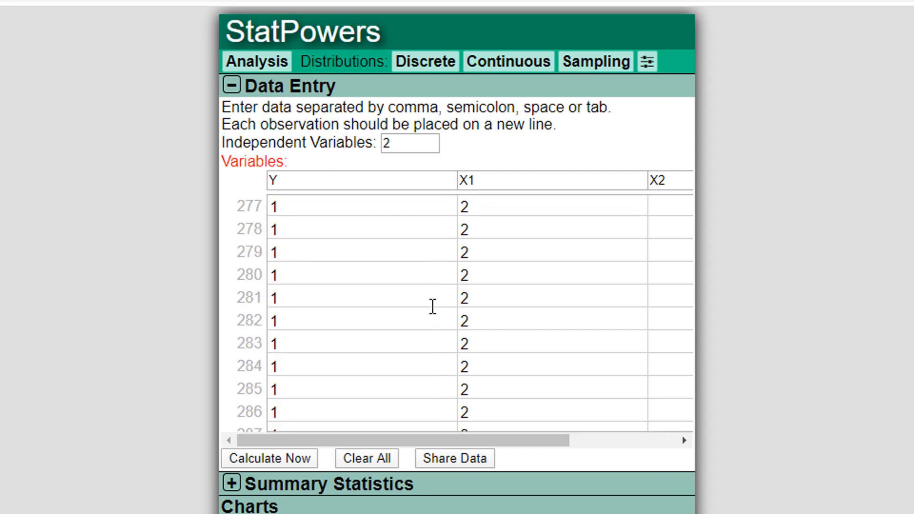
scroll(433, 306, down, 3)
scroll(433, 306, up, 20)
scroll(433, 306, up, 2)
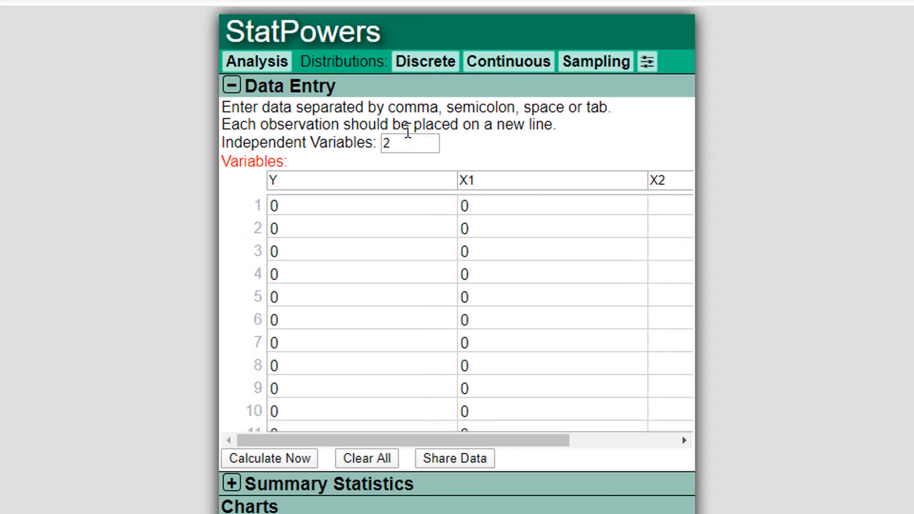
Step: Rename the Y variable to dance and the X1 variable to haircolor
click(348, 179)
text(dance)
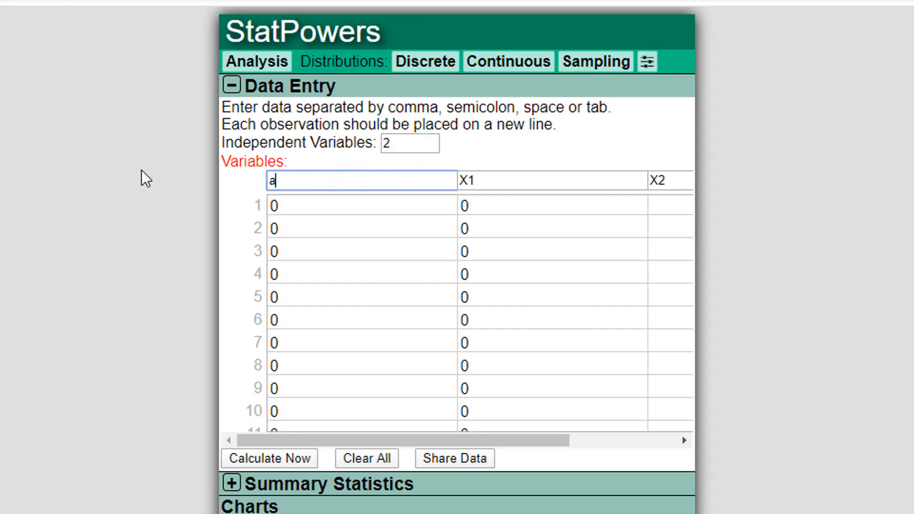
key(Tab)
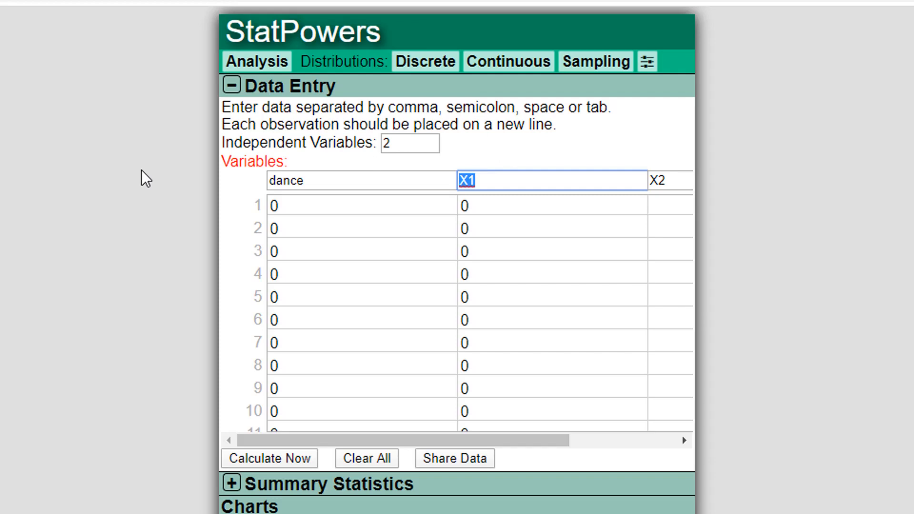
text(haircolor)
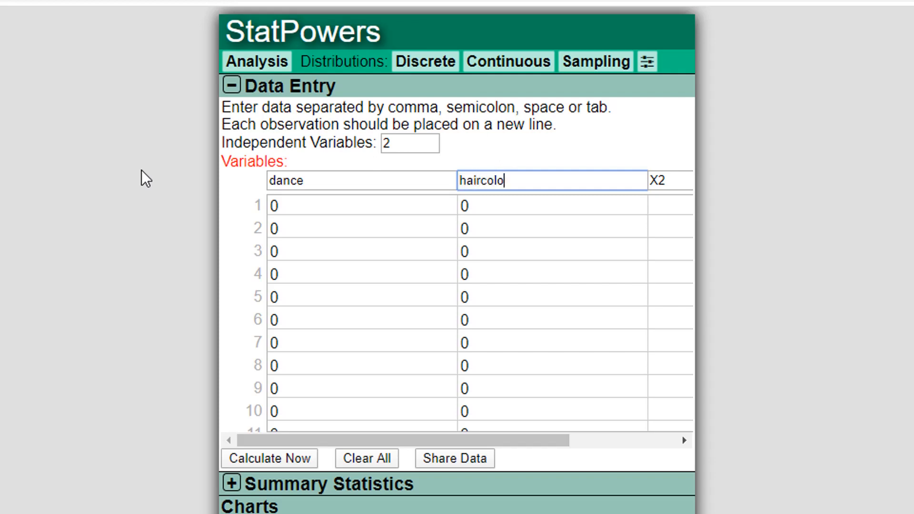
Step: Set the number of independent variables to 1 and recalculate the regression
click(400, 142)
key(BackSpace)
text(1)
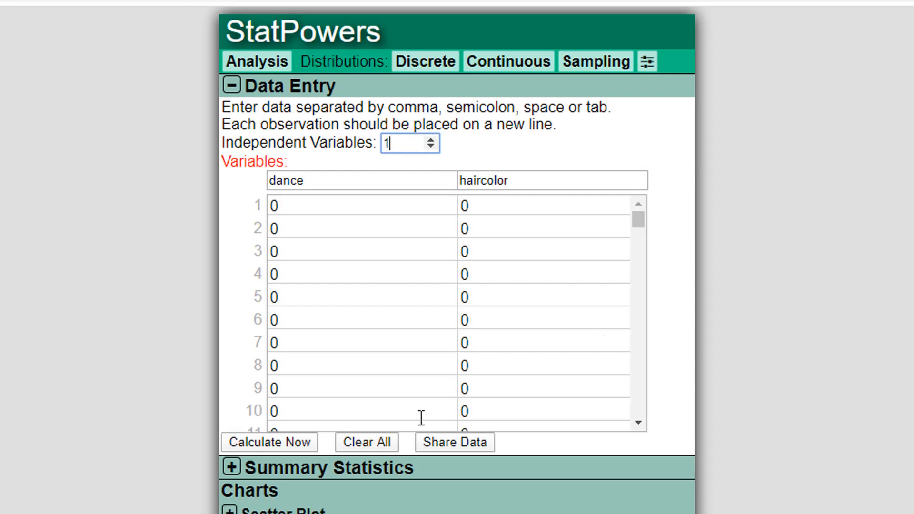
click(288, 439)
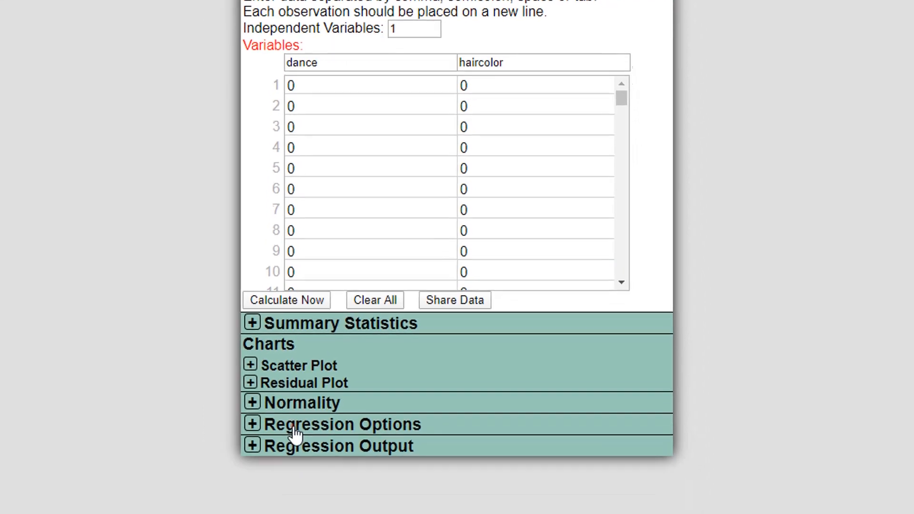
click(292, 434)
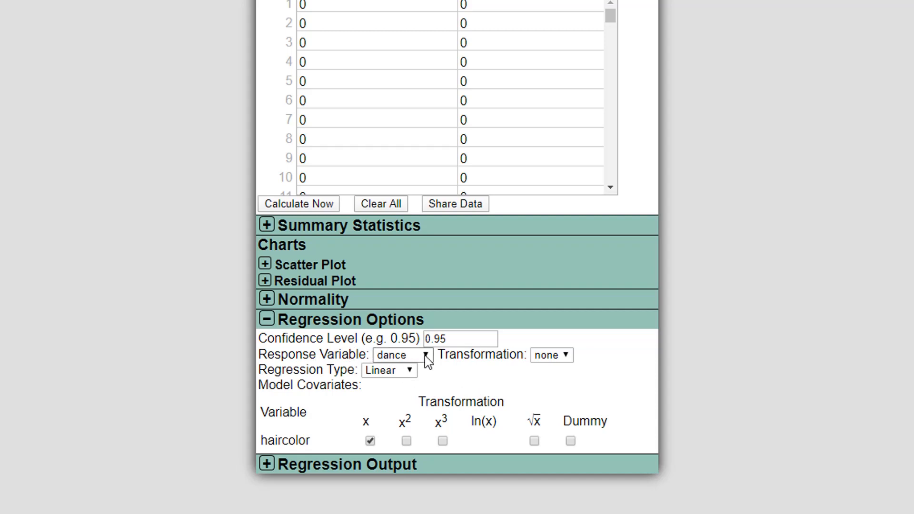
Step: Set the regression type to Logistic and treat haircolor as a dummy variable
click(401, 371)
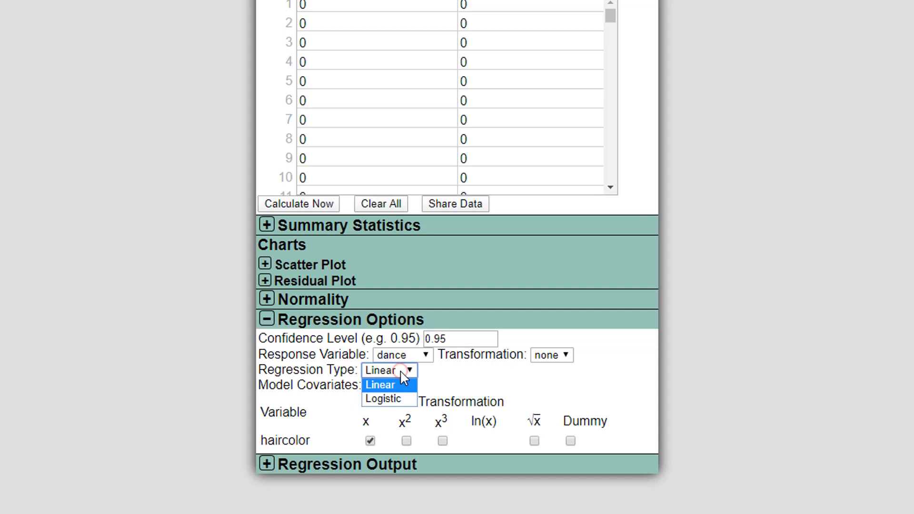
click(393, 400)
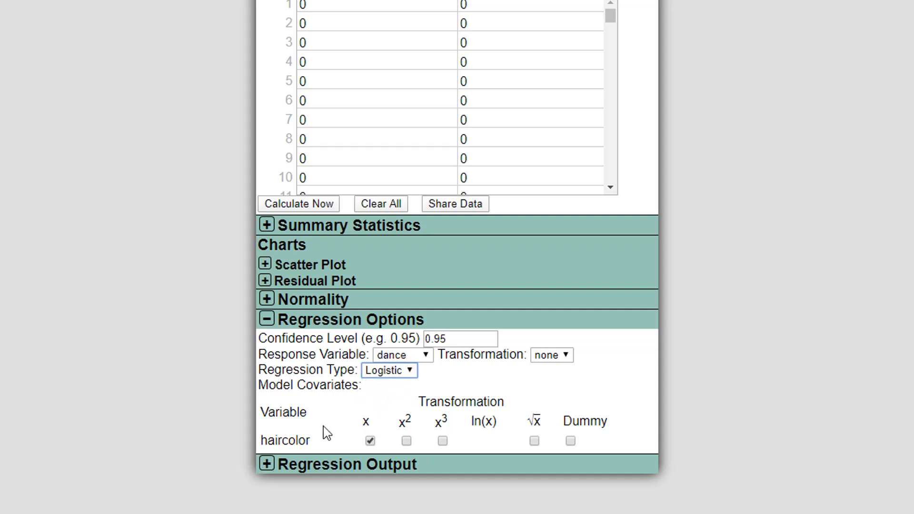
click(571, 441)
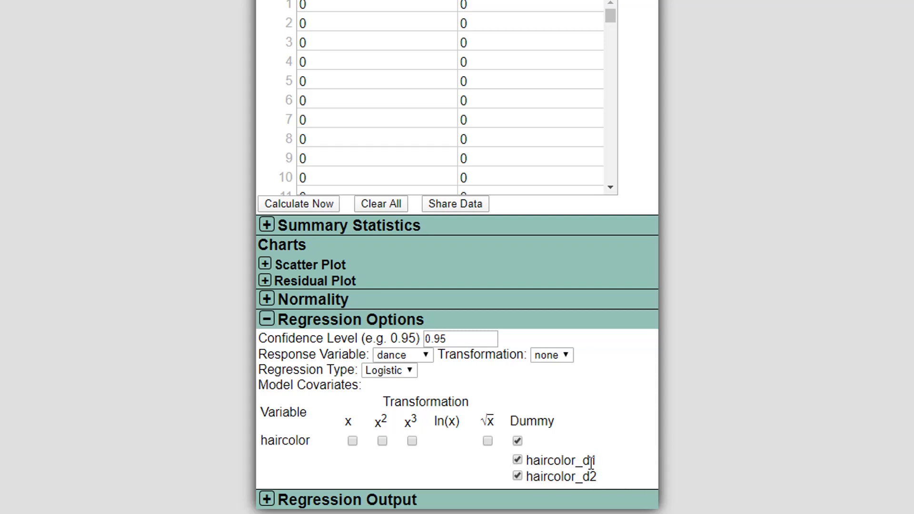
Step: Expand the regression output for the logistic model of dance on the haircolor dummies
click(606, 461)
drag(612, 17, 612, 193)
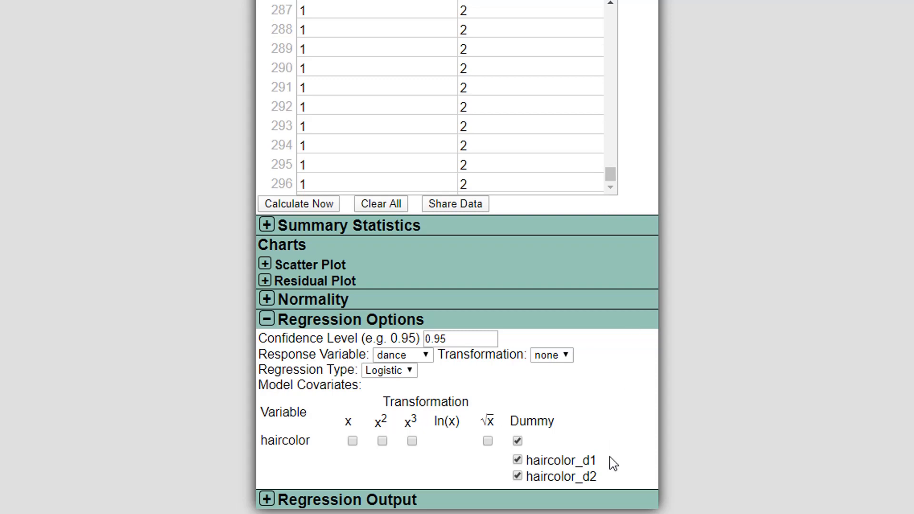
drag(592, 476, 598, 481)
click(605, 480)
click(370, 503)
scroll(711, 446, down, 4)
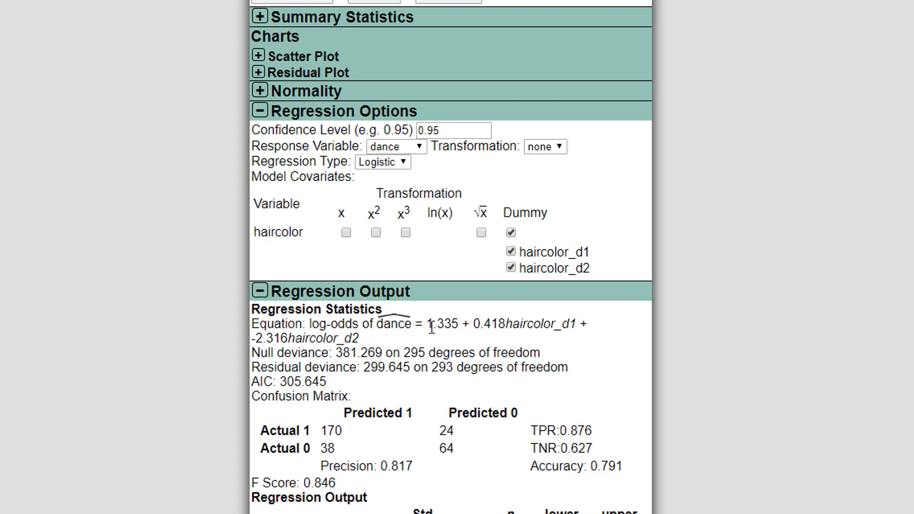
Step: Examine the regression equation coefficients and the scatter plot of dance against predicted log-odds
drag(473, 324, 498, 325)
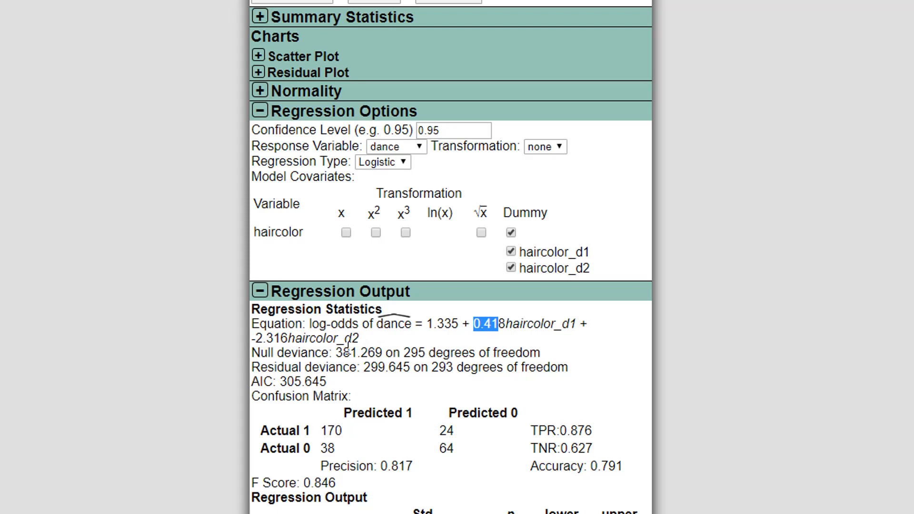
click(678, 392)
click(258, 56)
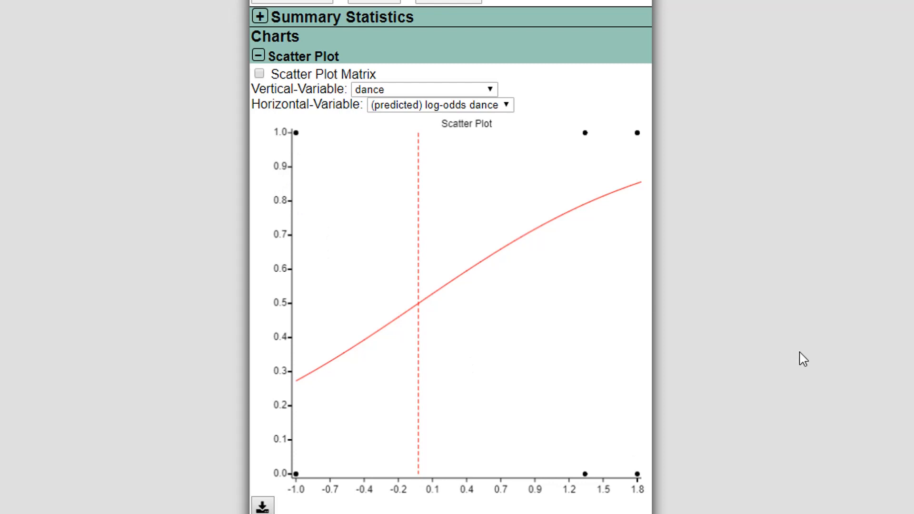
scroll(804, 360, down, 1)
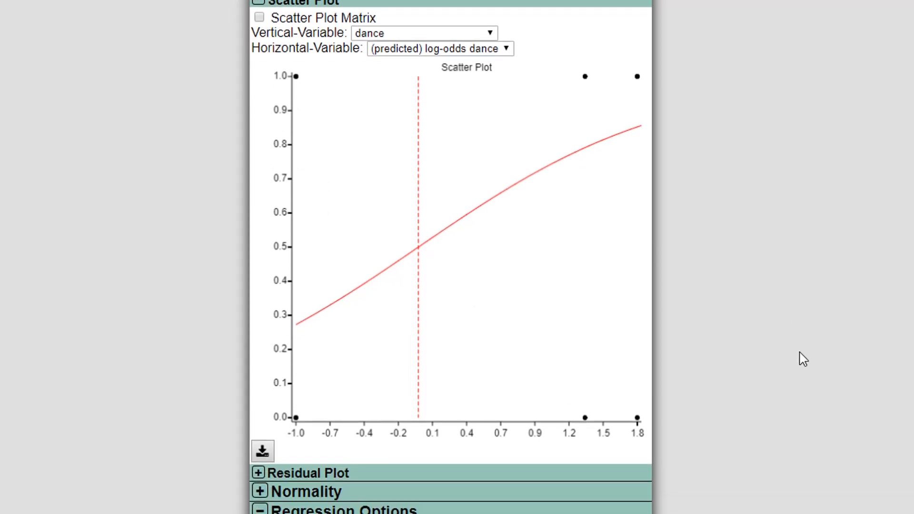
scroll(804, 360, down, 1)
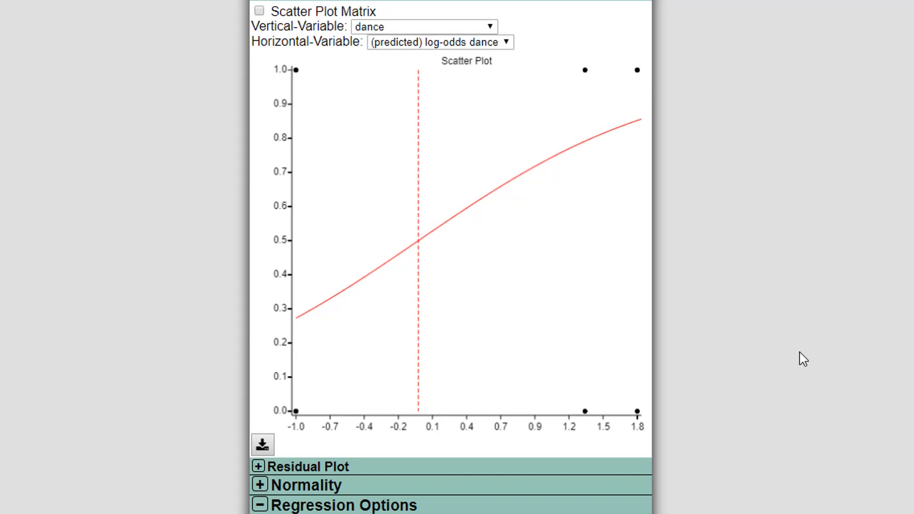
scroll(804, 360, up, 2)
scroll(804, 359, down, 6)
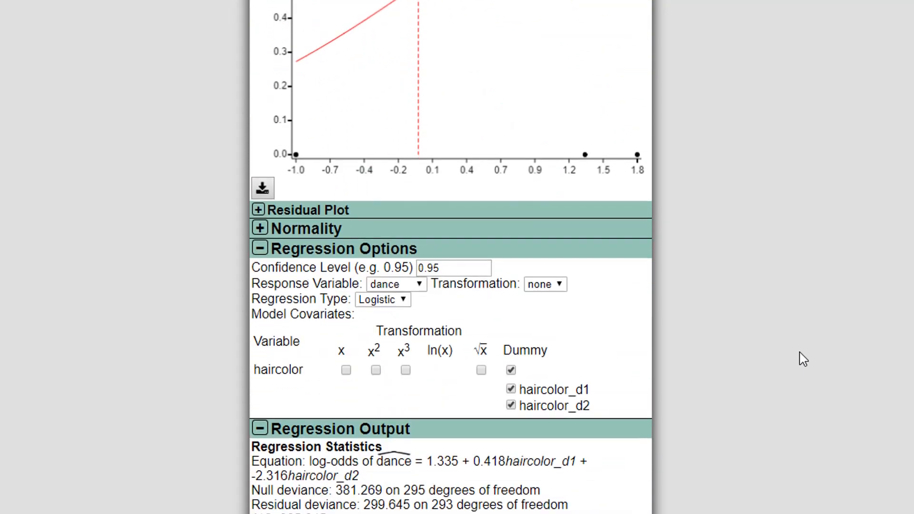
scroll(804, 359, down, 2)
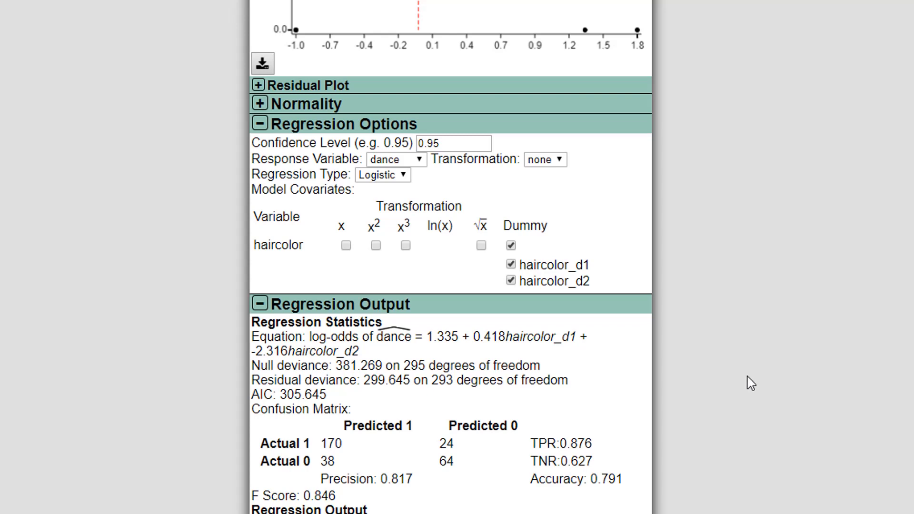
scroll(752, 384, down, 1)
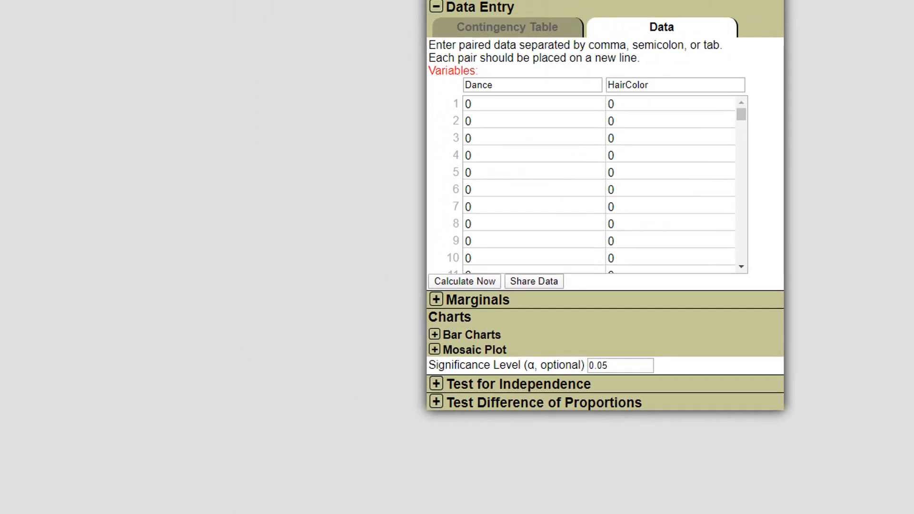
Step: Switch to the contingency table beside the Calculator and compute the natural log of 95/25
click(515, 34)
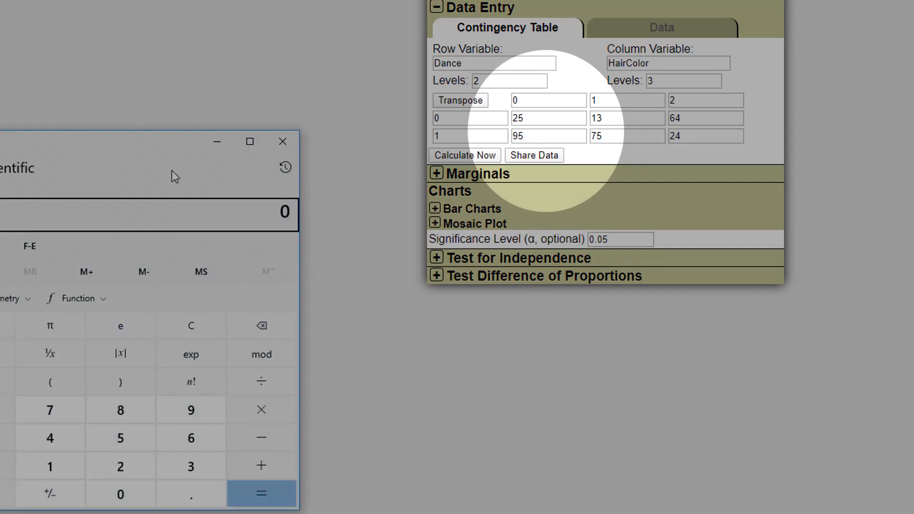
drag(152, 148, 263, 31)
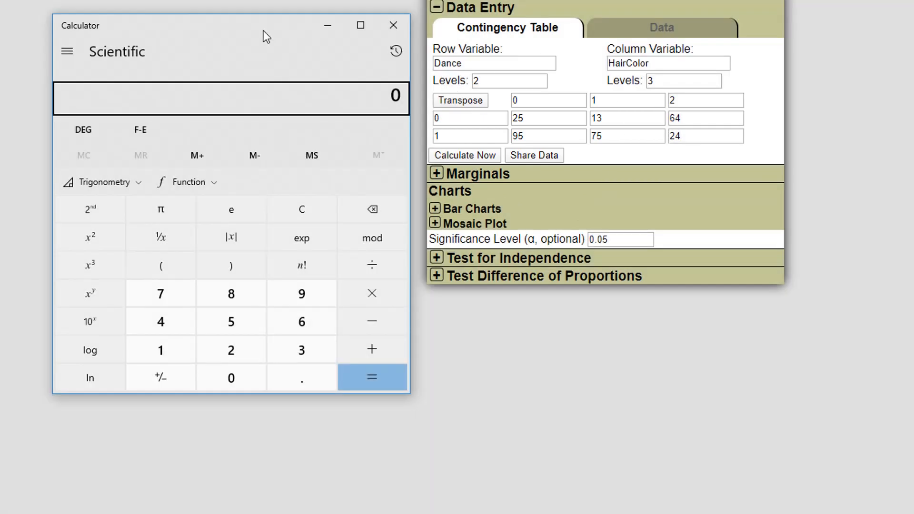
text(95)
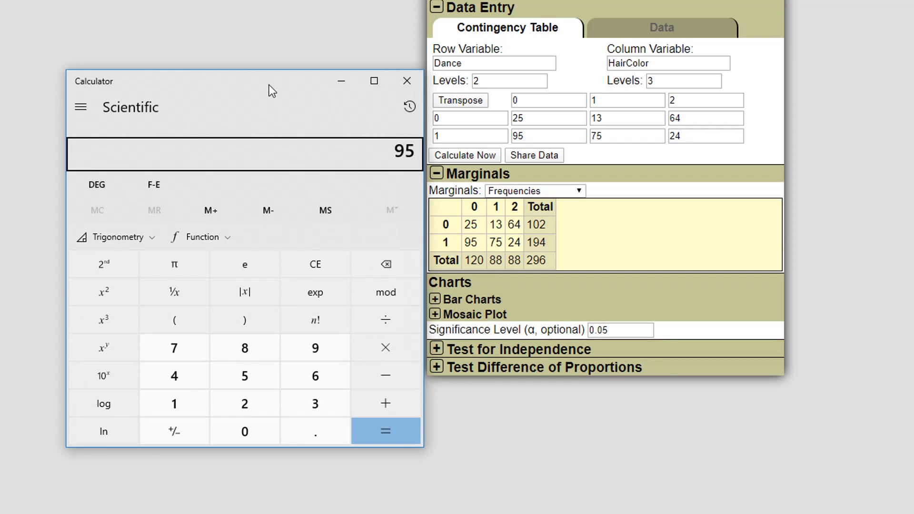
key(slash)
text(25)
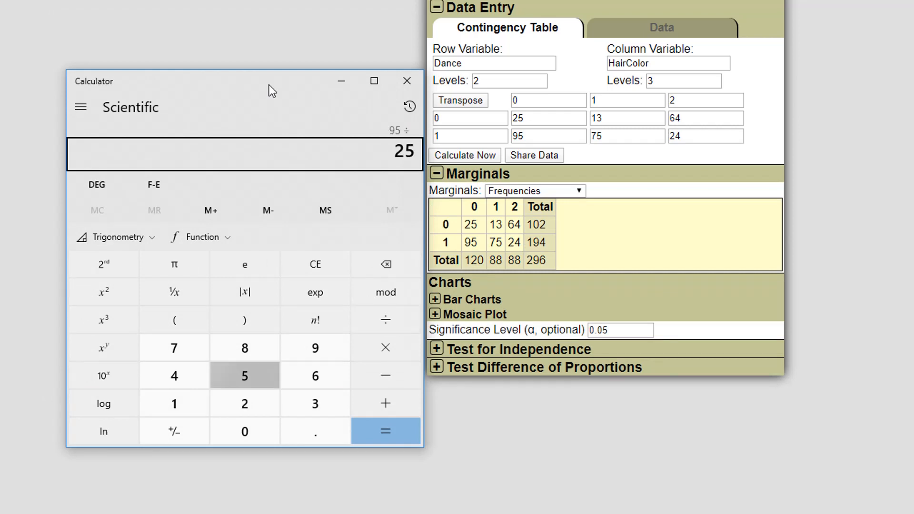
key(Return)
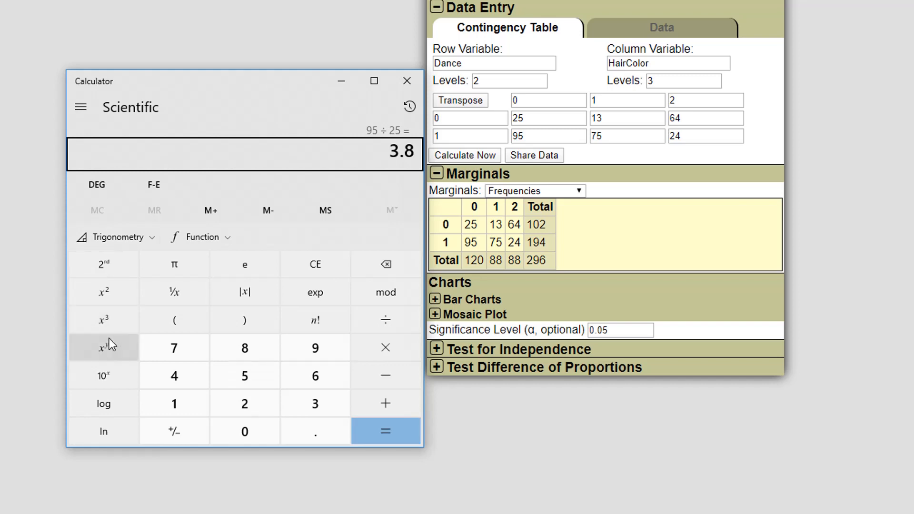
click(103, 432)
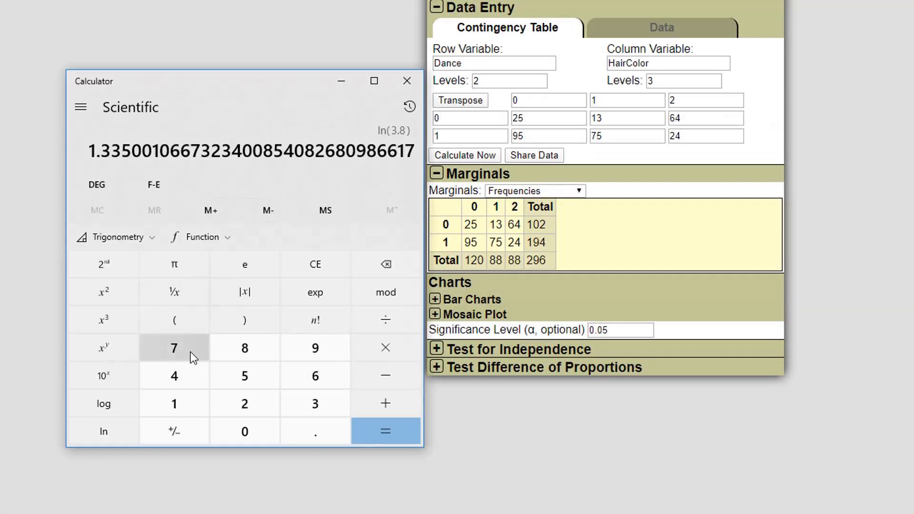
Step: Compute ln(75/13) minus 1.335 in the Calculator
drag(258, 79, 252, 70)
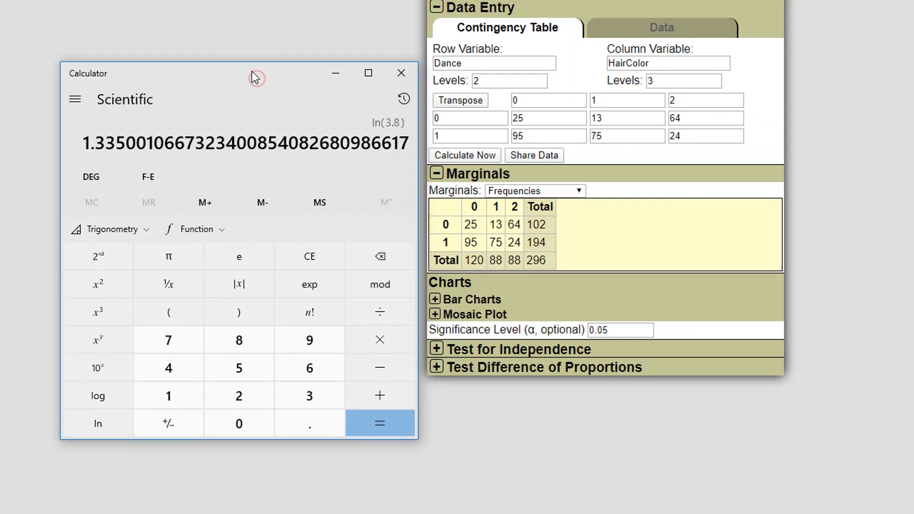
text(75)
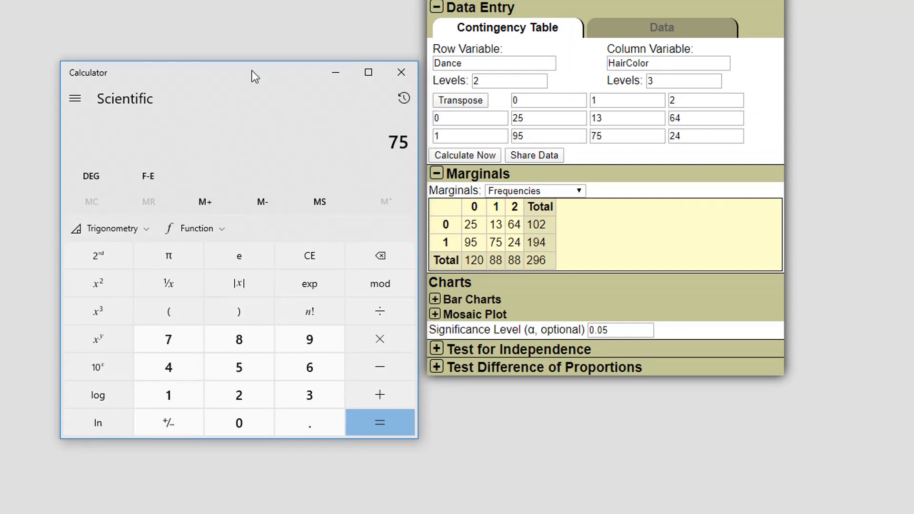
text(/13)
key(Return)
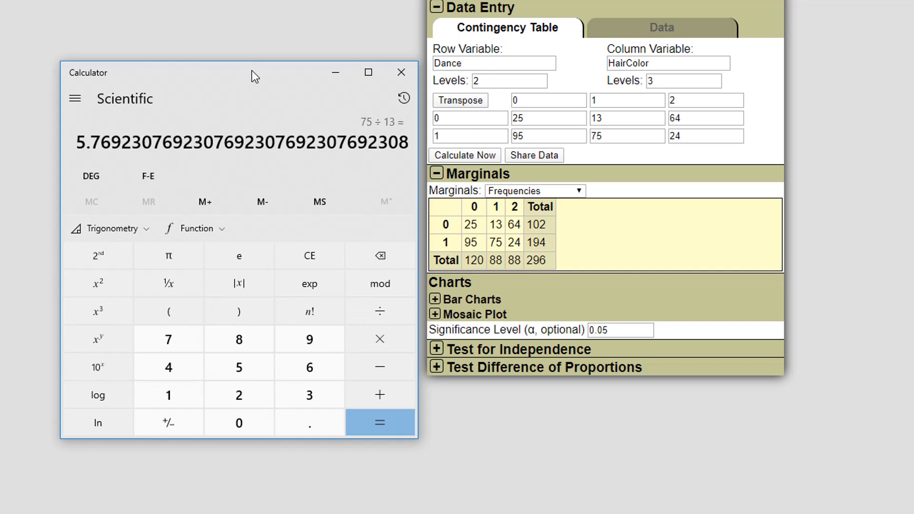
click(115, 430)
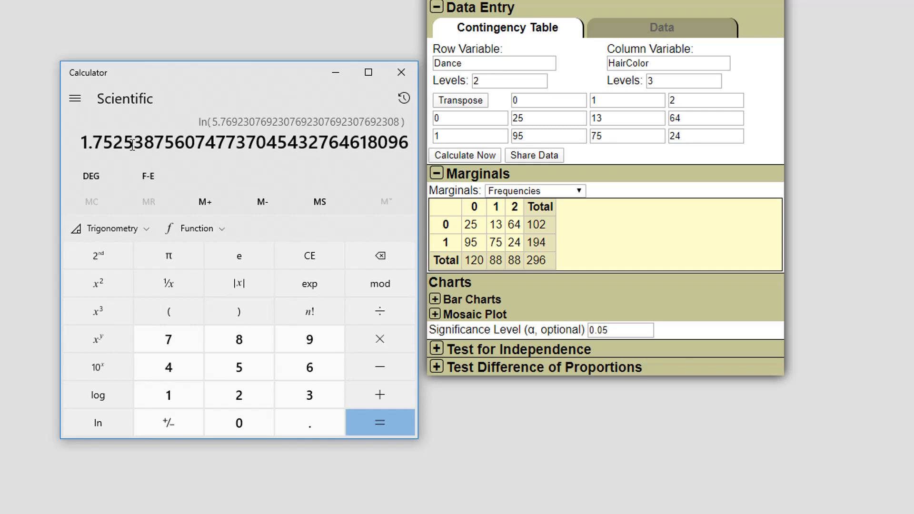
key(minus)
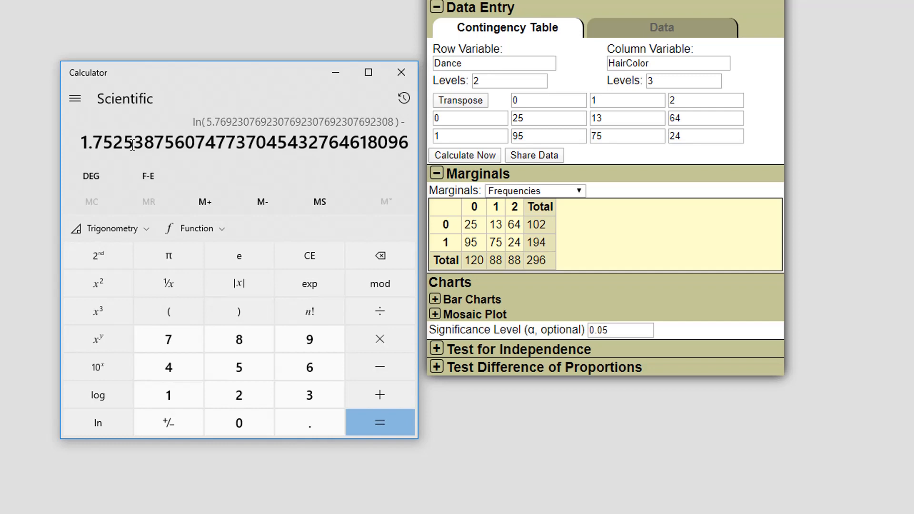
text(1.335)
key(Return)
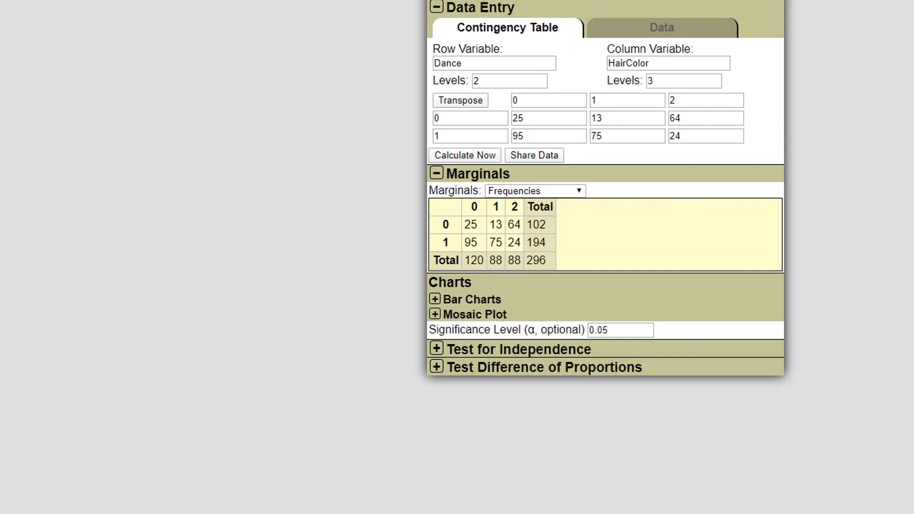
Step: Recompute the natural log of 75/13 in the Calculator
key(alt+Tab)
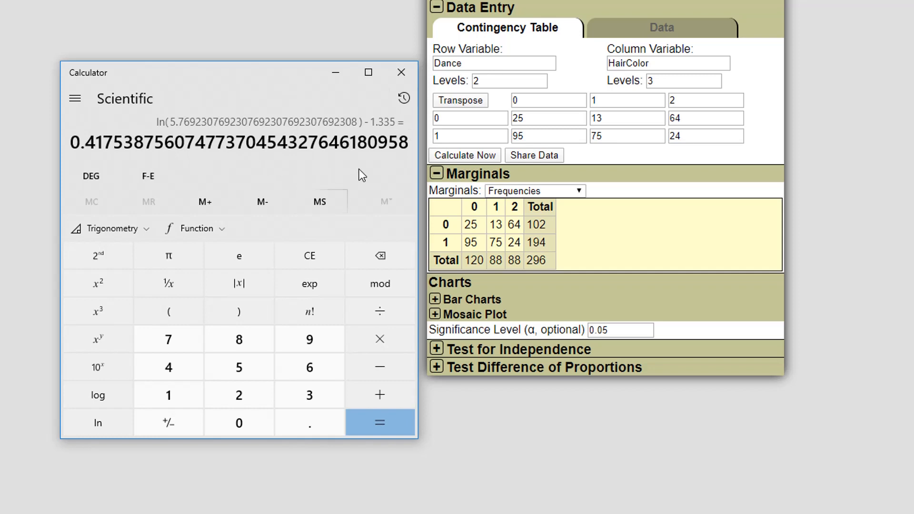
text(75/13)
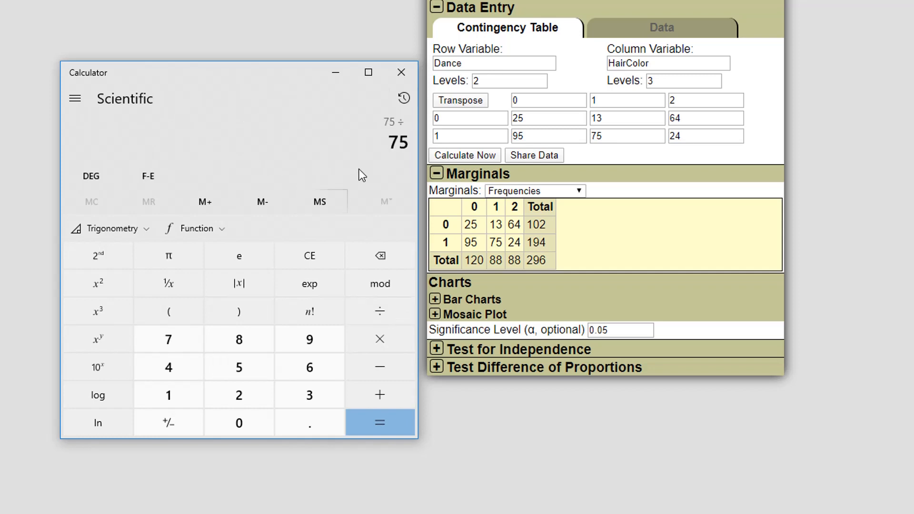
key(Return)
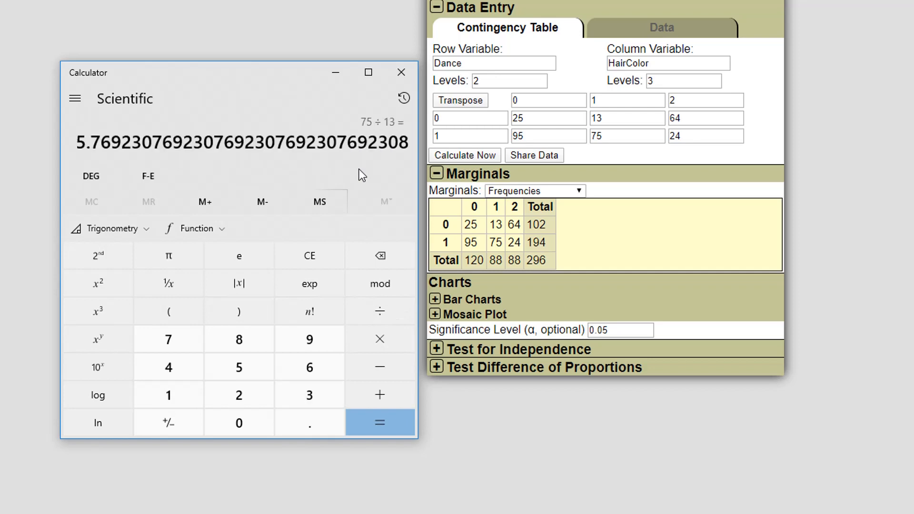
click(98, 434)
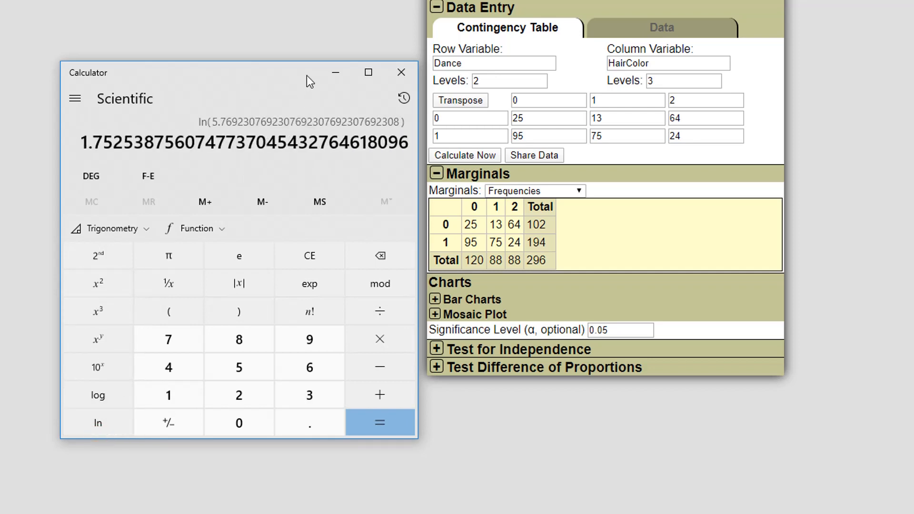
drag(296, 61, 300, 44)
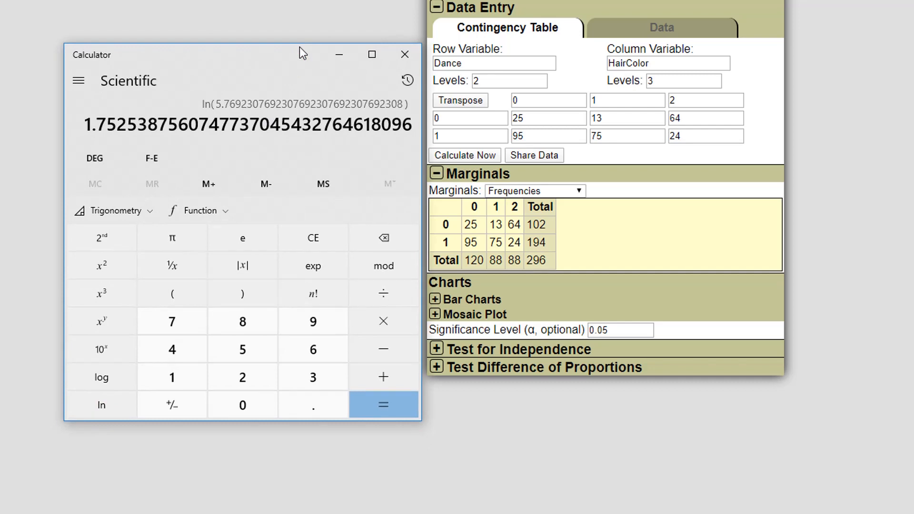
Step: Compute ln(24/64) minus 1.335 in the Calculator
text(24/64)
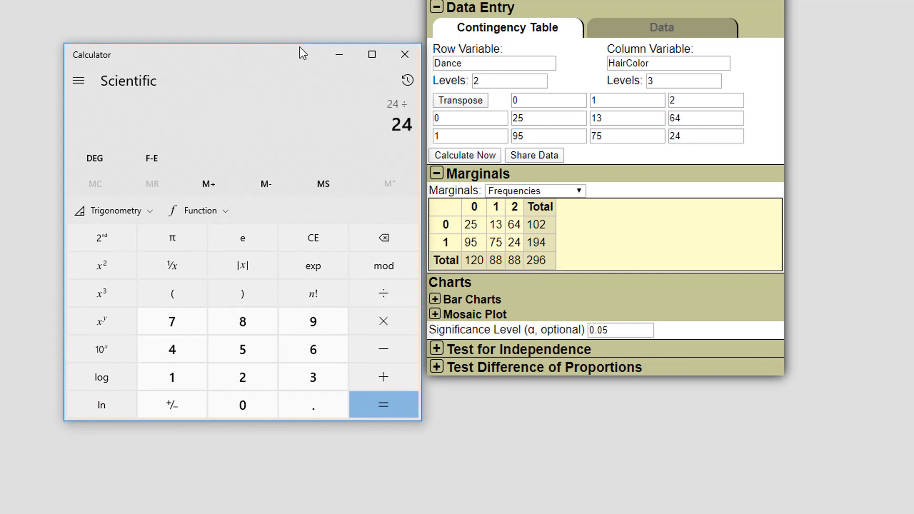
key(Return)
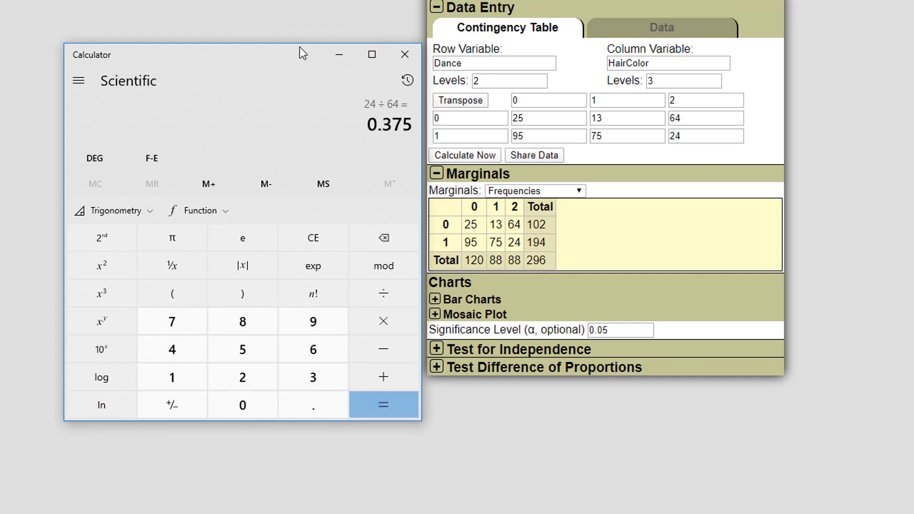
click(93, 407)
text(-1.33)
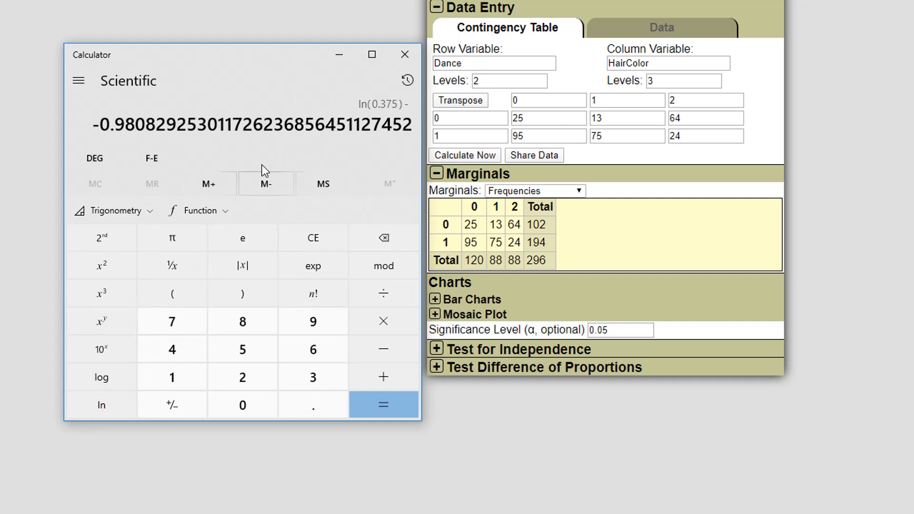
text(5)
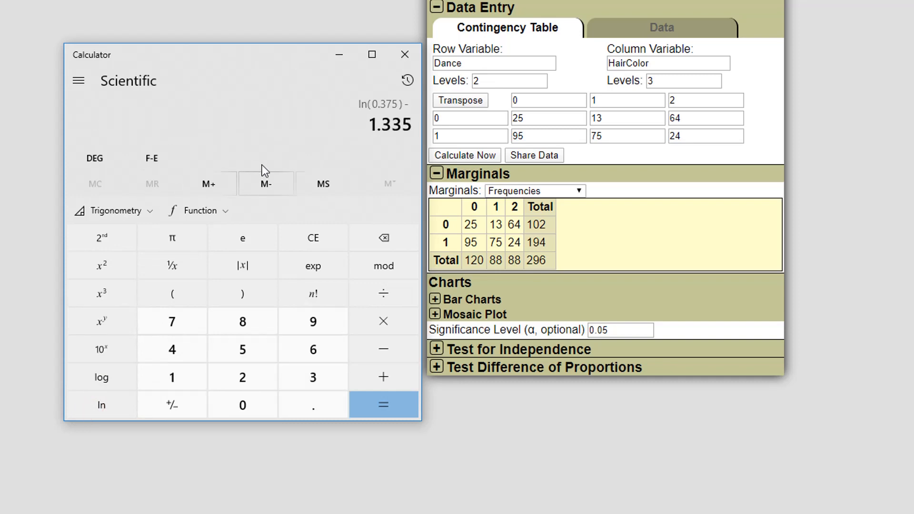
key(Return)
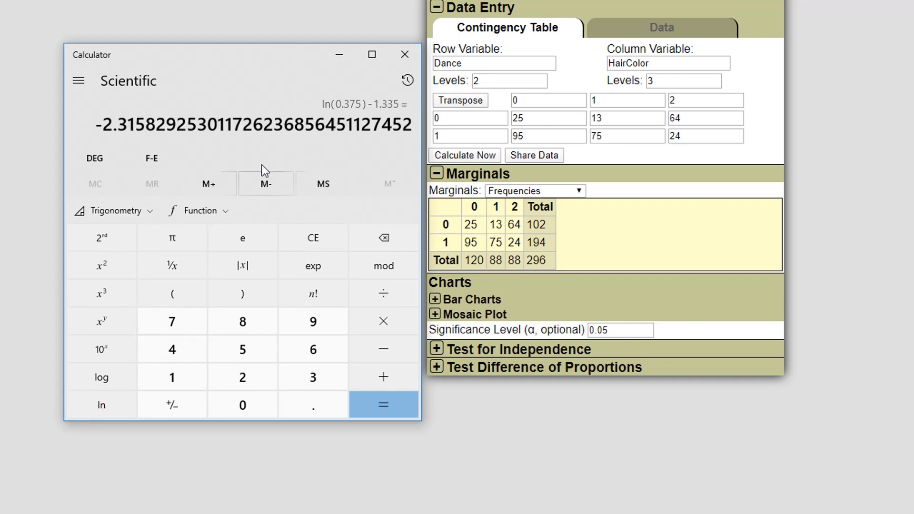